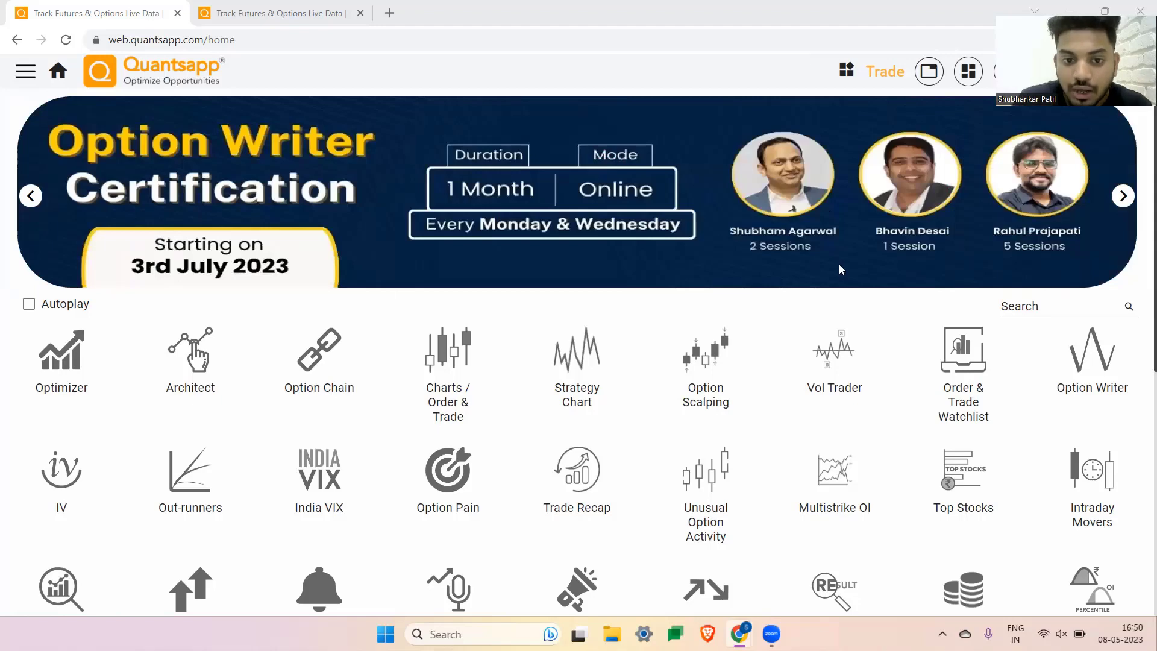
- Open the option chain and examine the theta and delta of the LUPIN 730 strike call
click(348, 360)
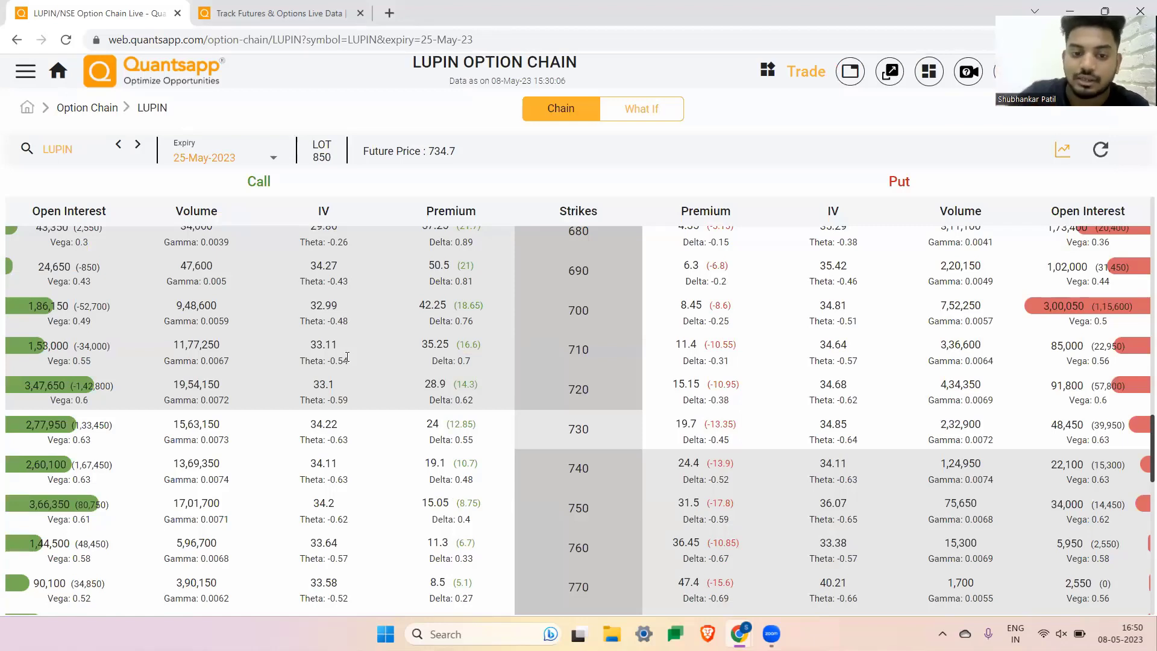
drag(361, 443, 323, 440)
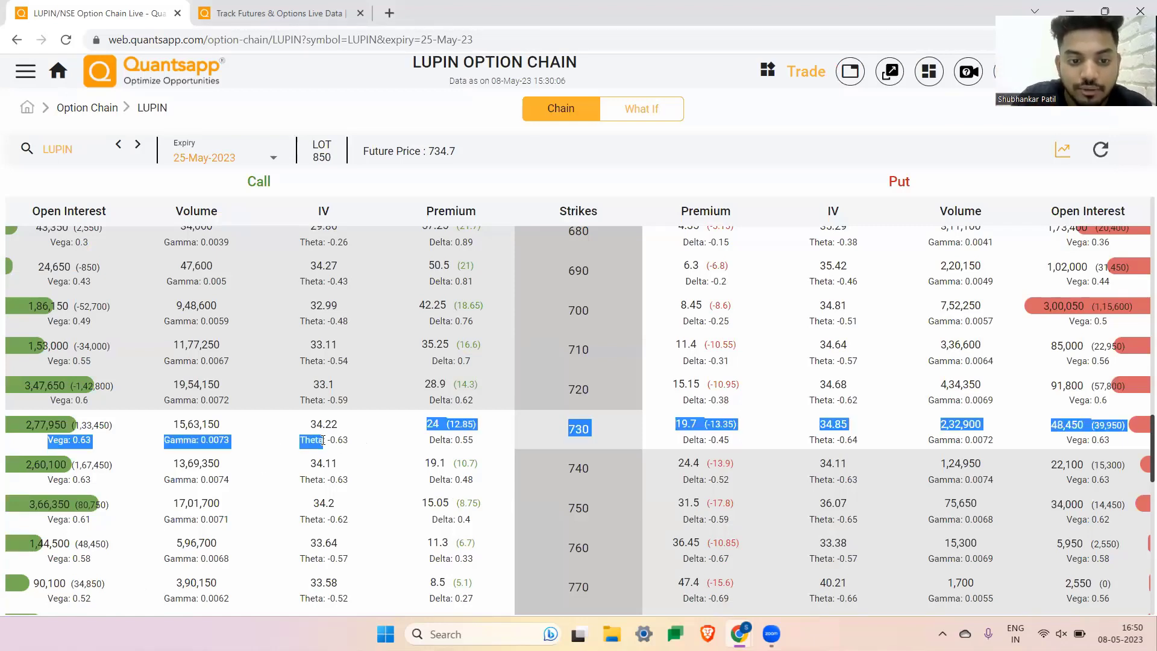
click(325, 441)
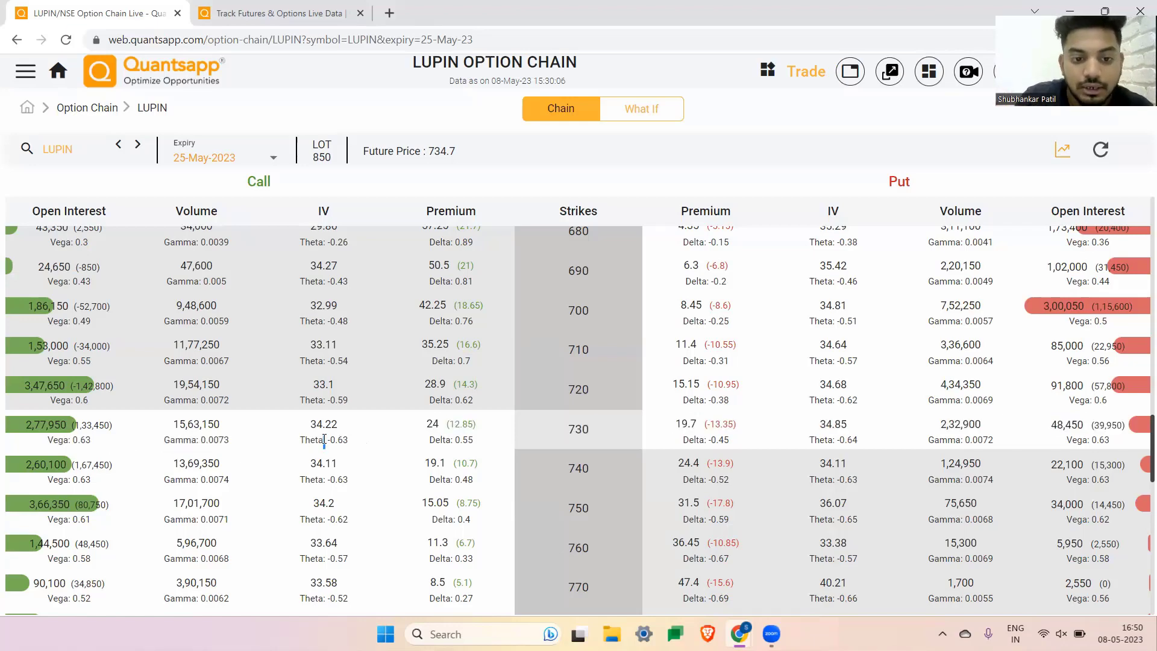
triple_click(442, 440)
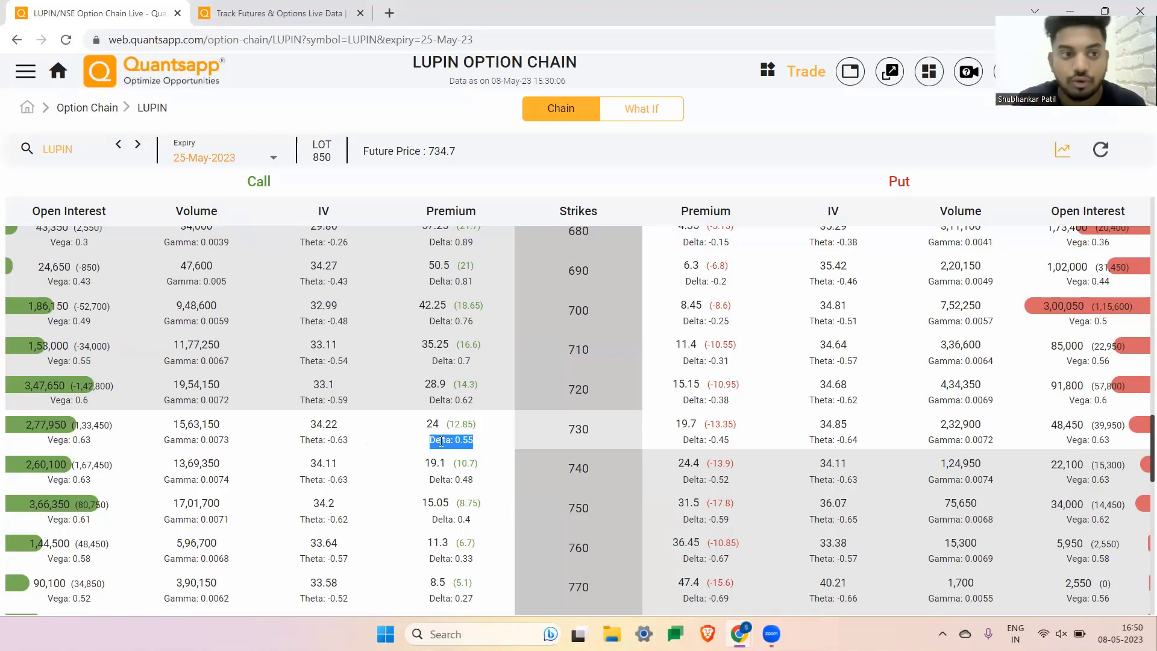
- Return to the home page, search the tools for "cal" and open the Option Calculator
click(59, 72)
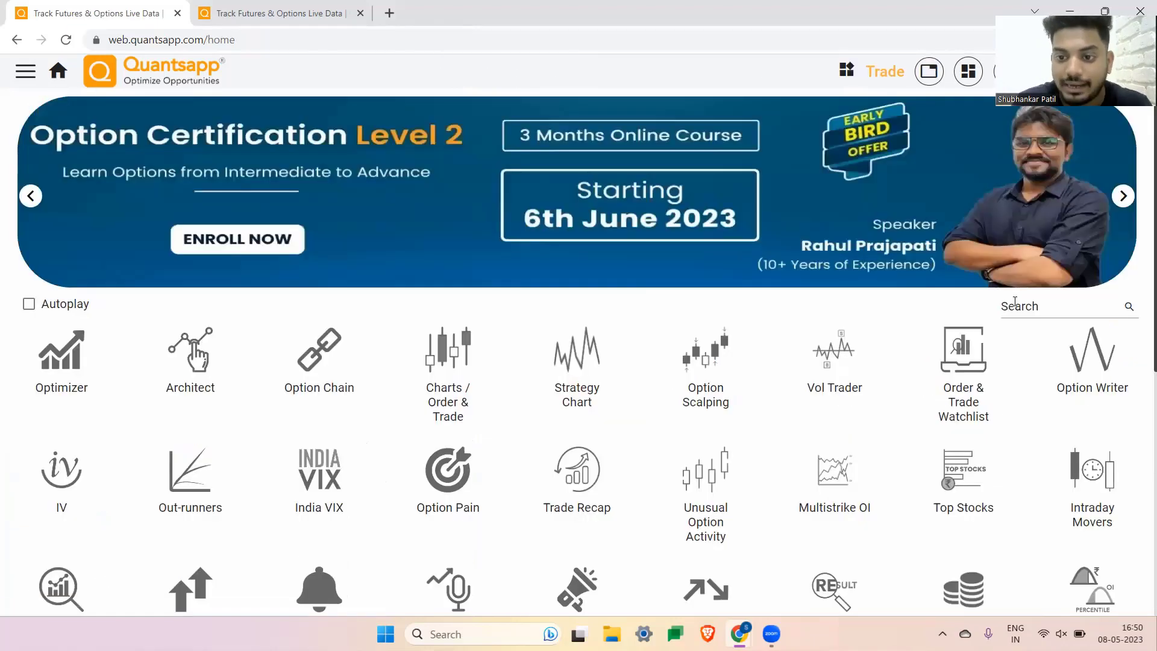
click(1015, 303)
text(cal)
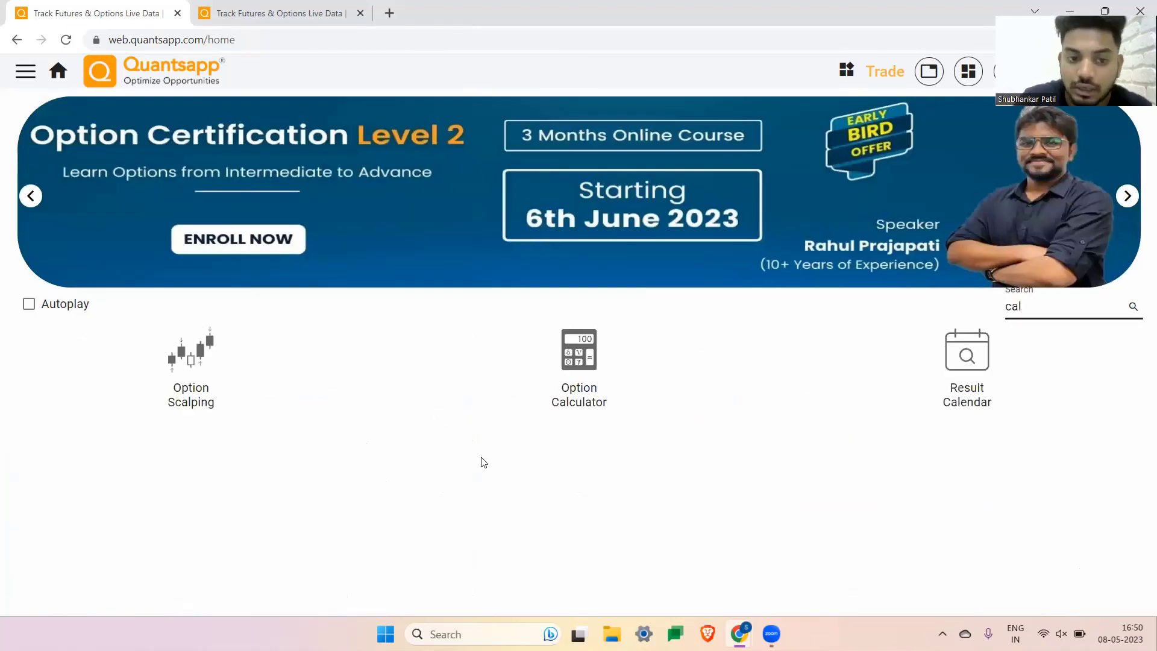
click(606, 390)
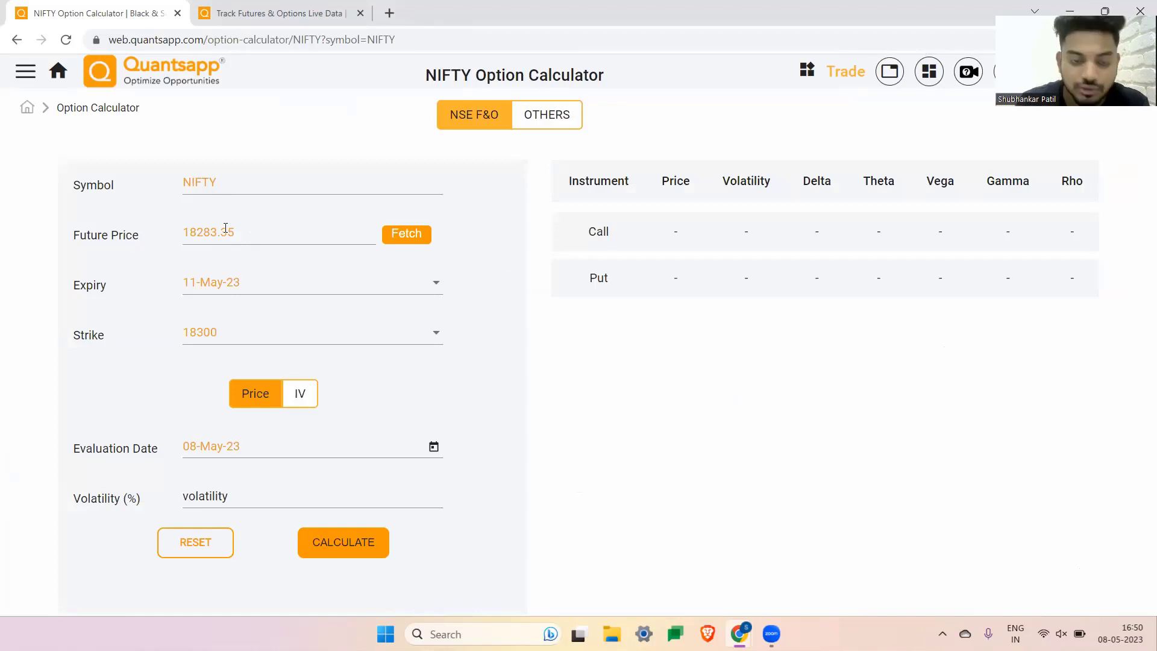
- Calculate the NIFTY 18300 options expiring 11-May-23 at 10% volatility, and check both option prices and the call delta
click(218, 296)
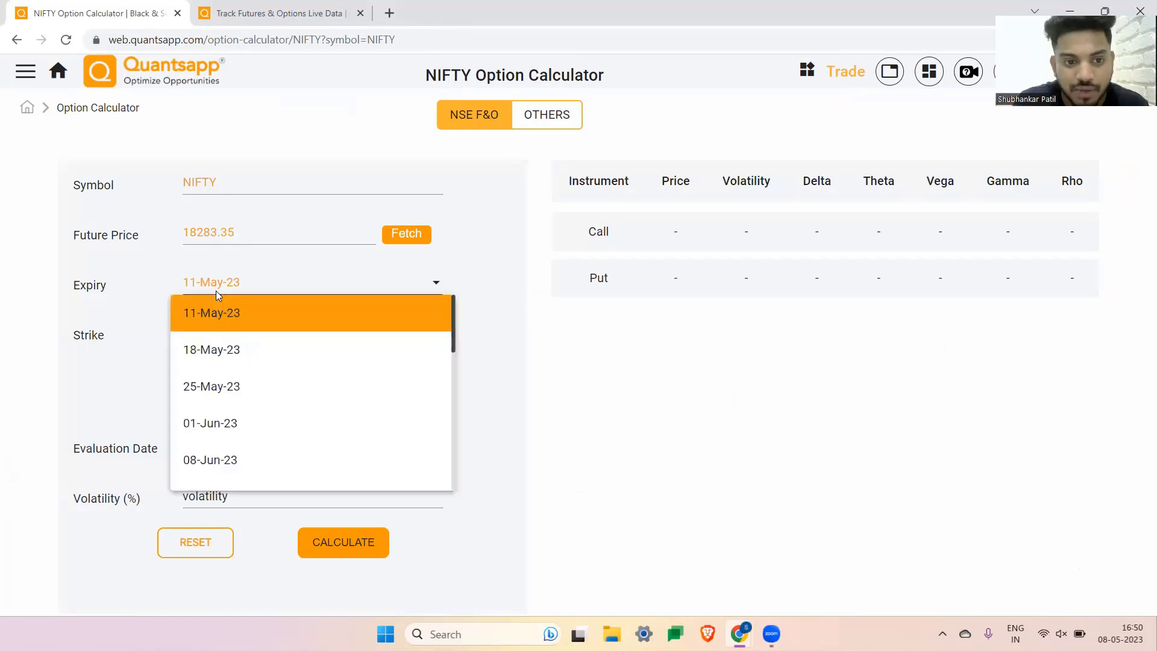
click(69, 321)
click(211, 333)
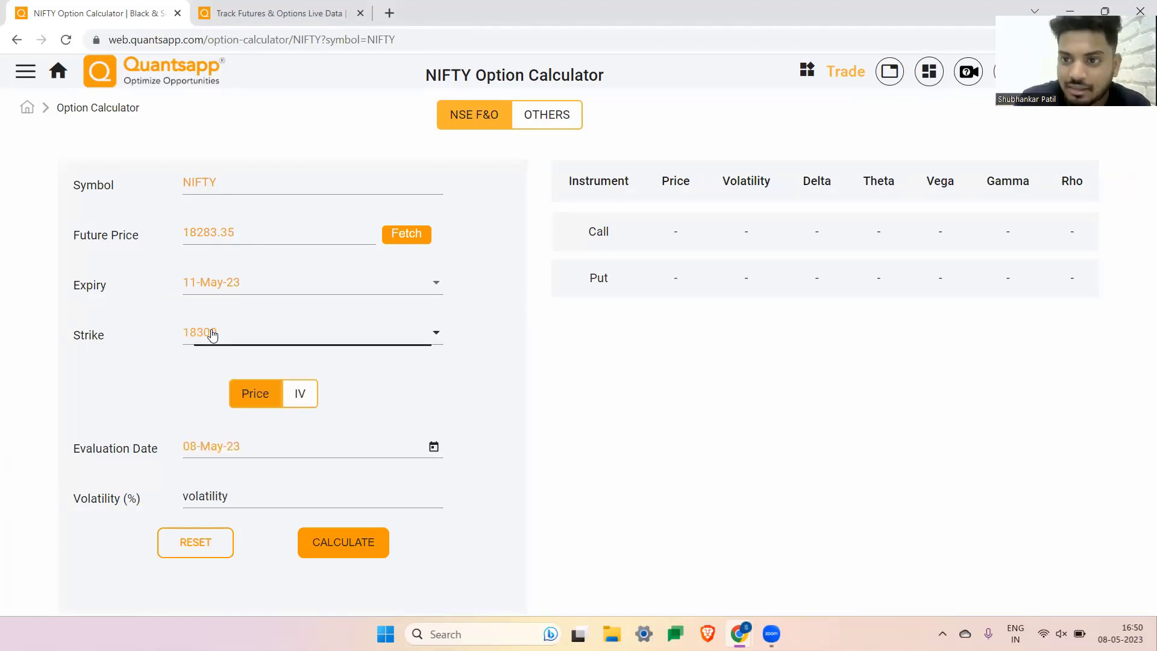
click(17, 379)
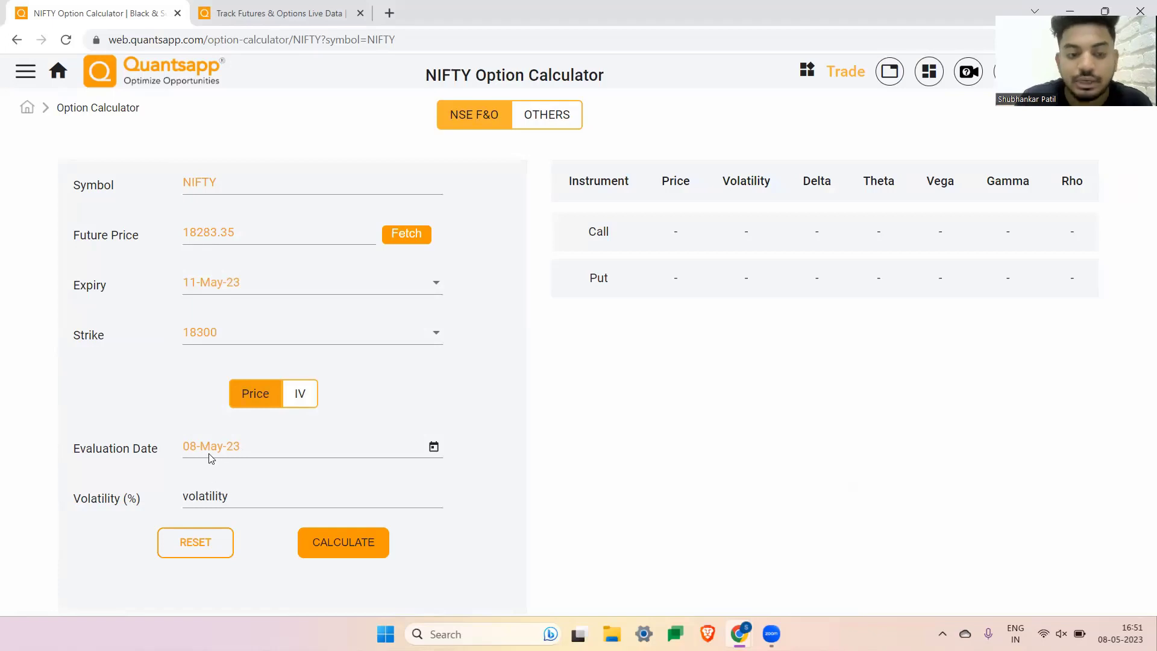
click(218, 489)
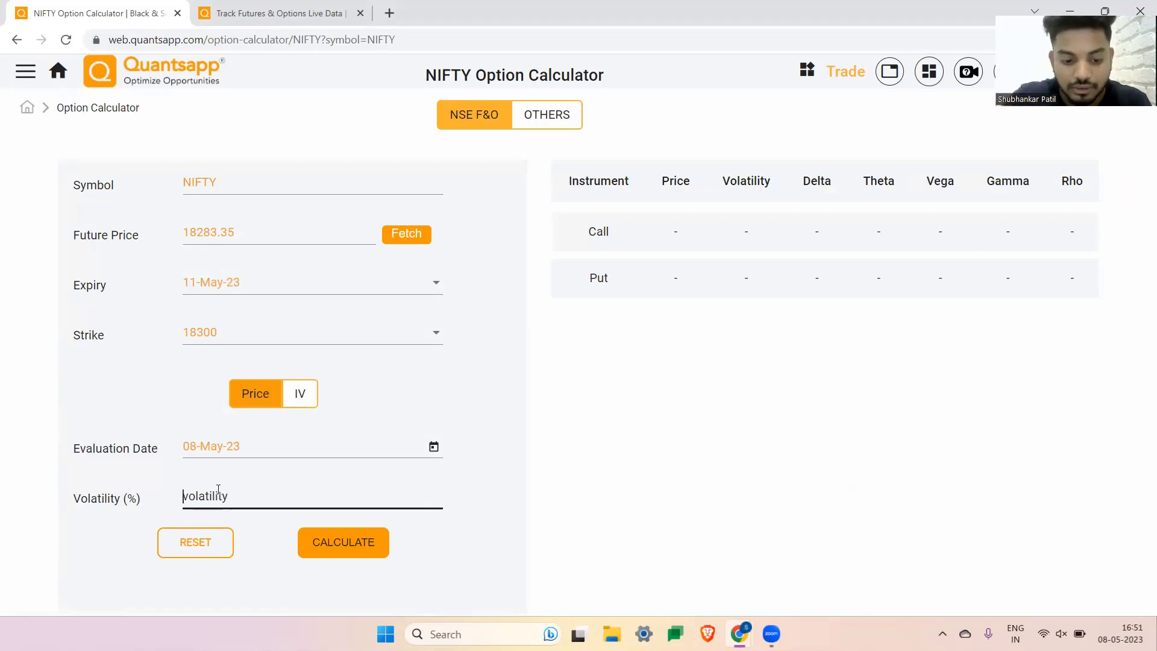
text(10)
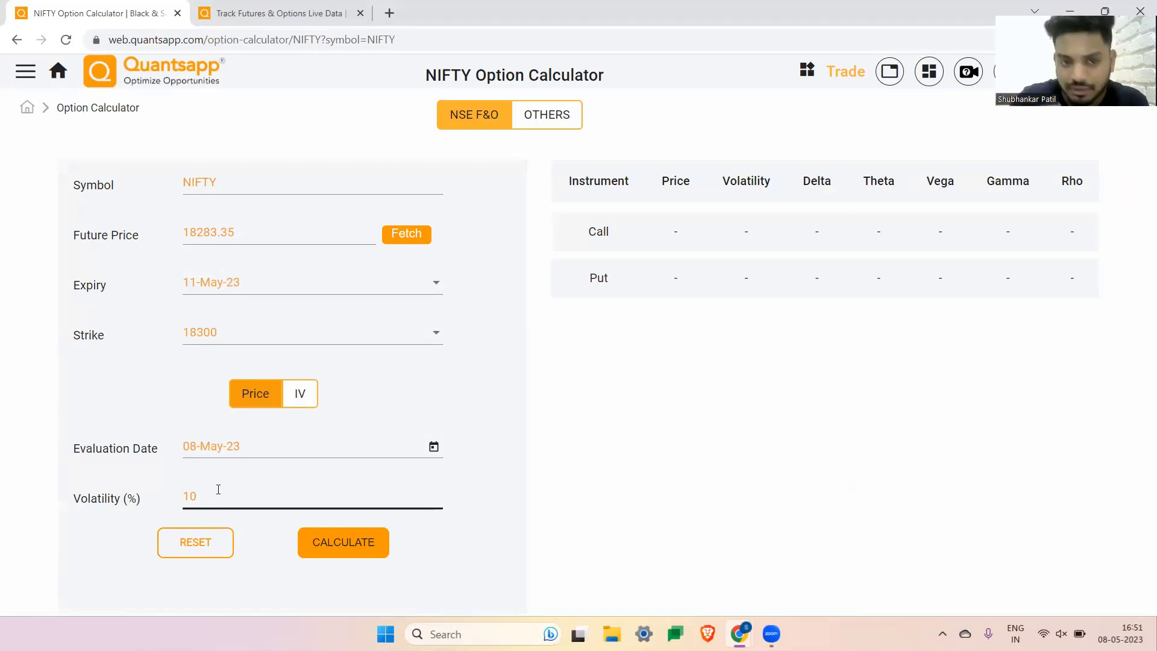
click(362, 545)
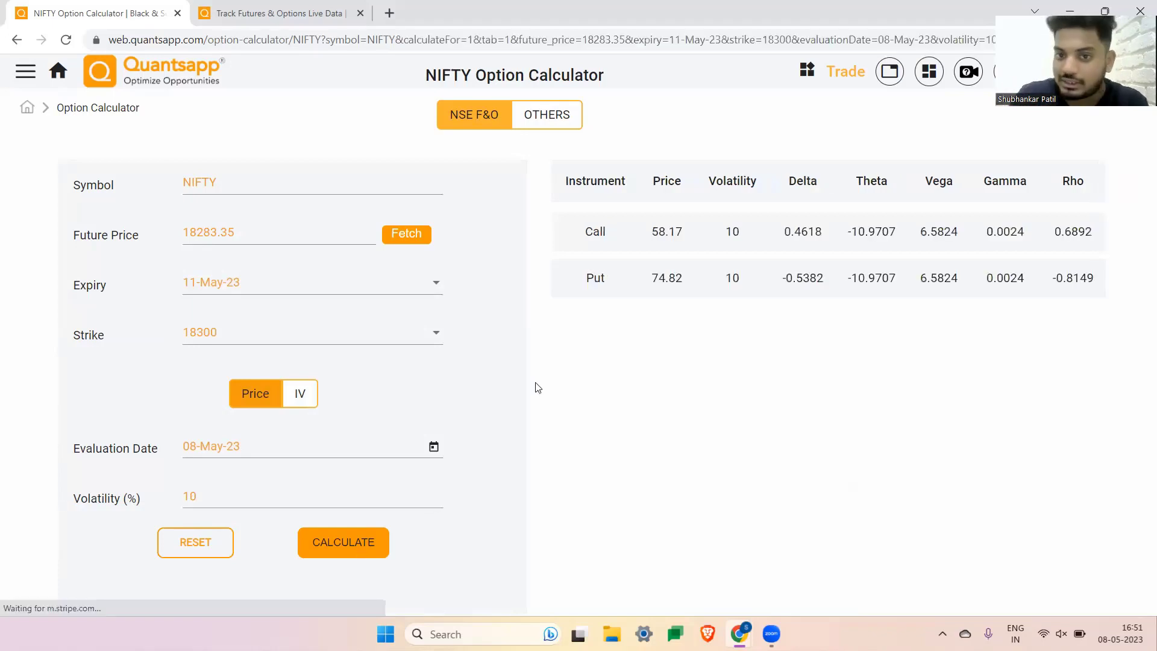
double_click(672, 237)
double_click(666, 278)
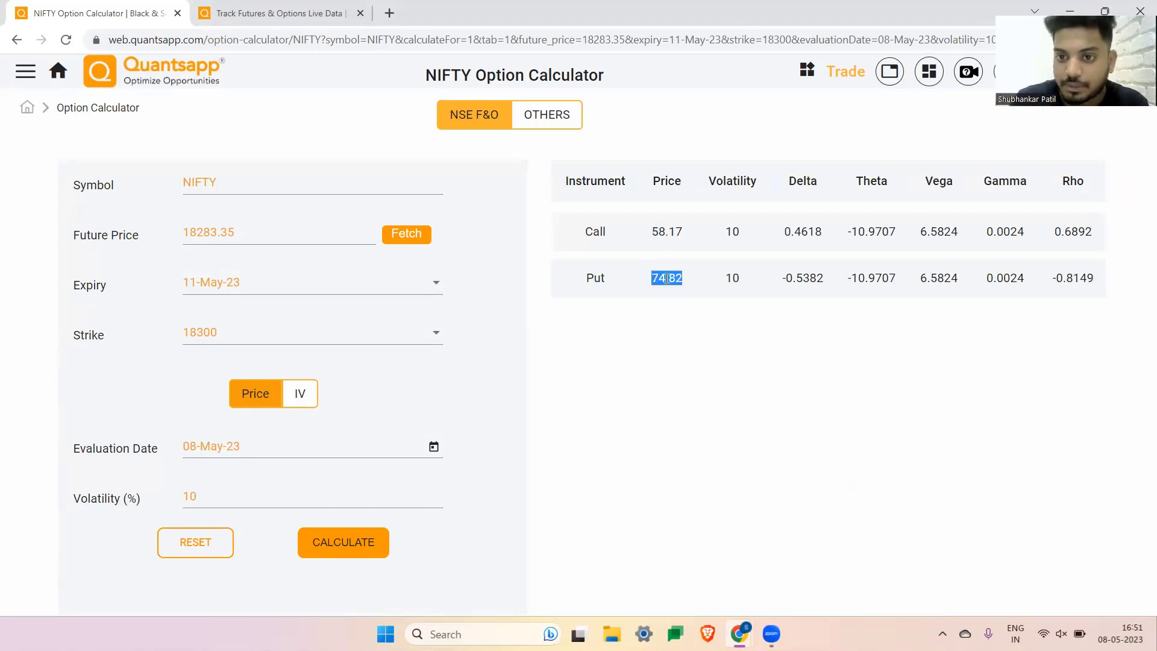
double_click(785, 236)
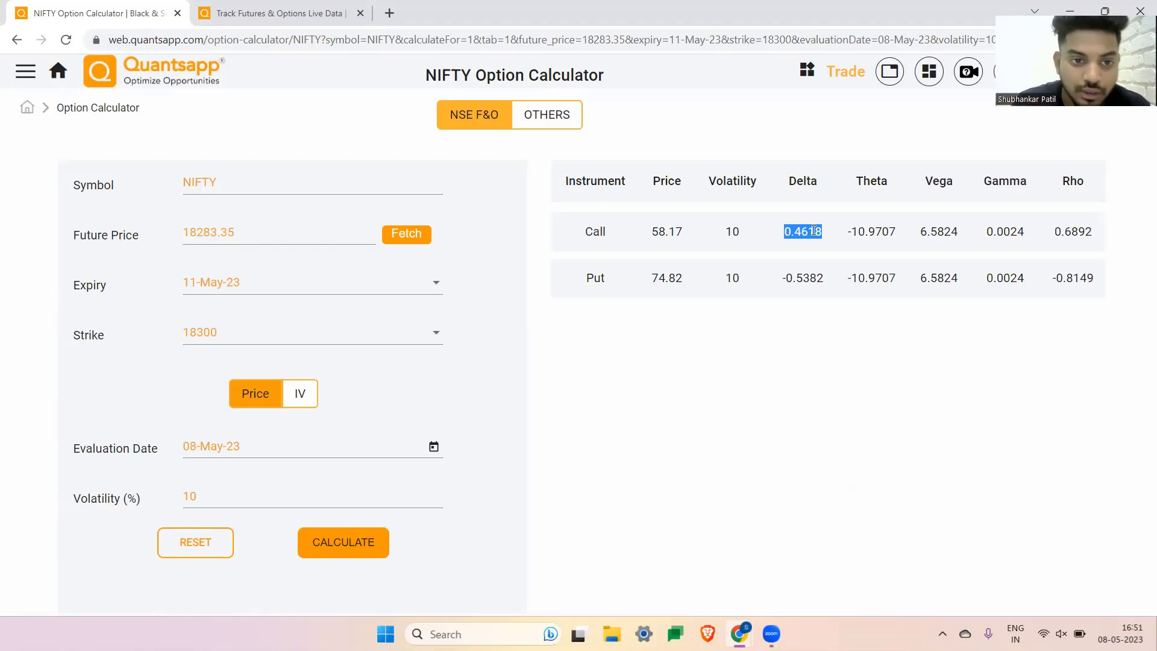
- Set the future price to 18293.35, recalculate the option values and check the call price
click(211, 235)
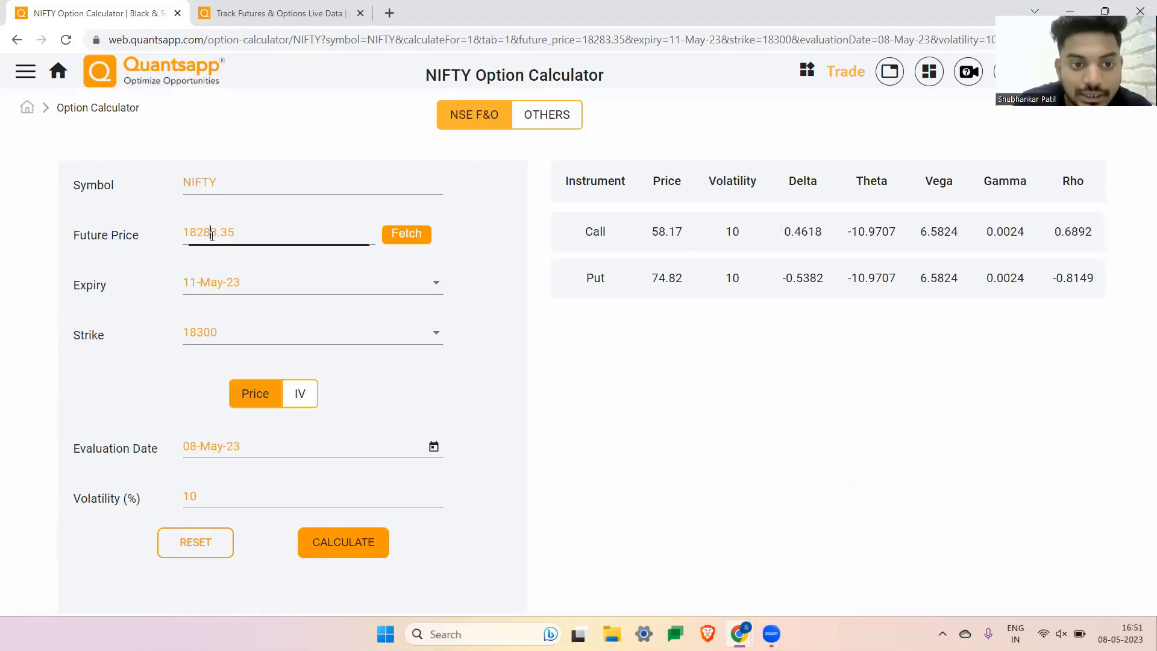
key(BackSpace)
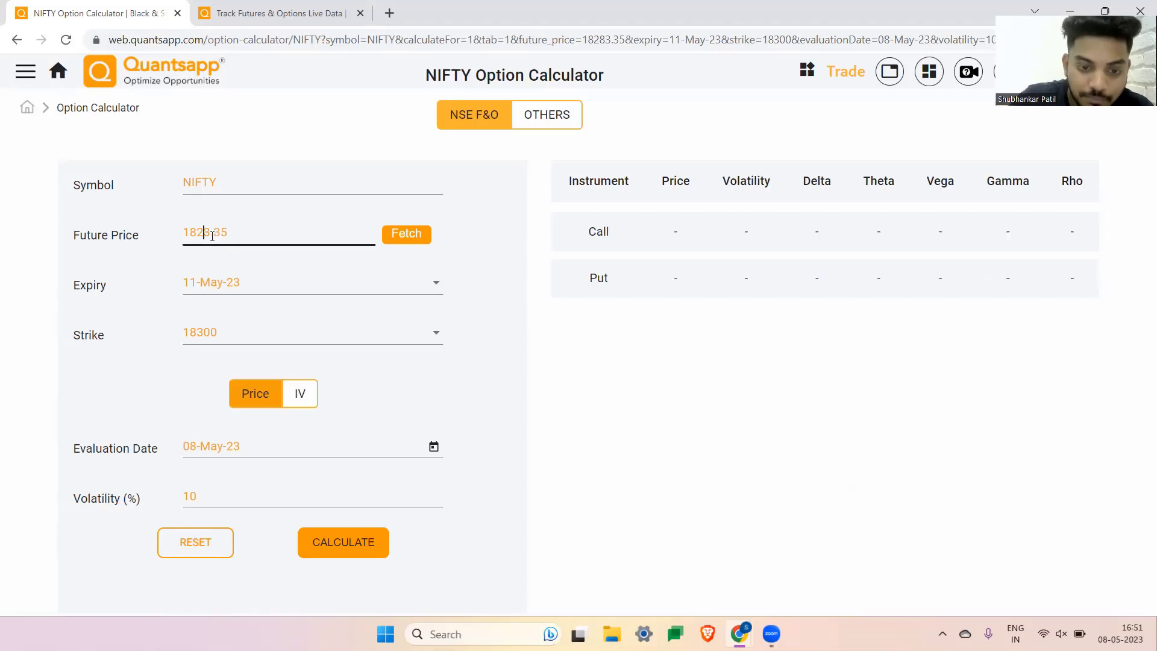
text(9)
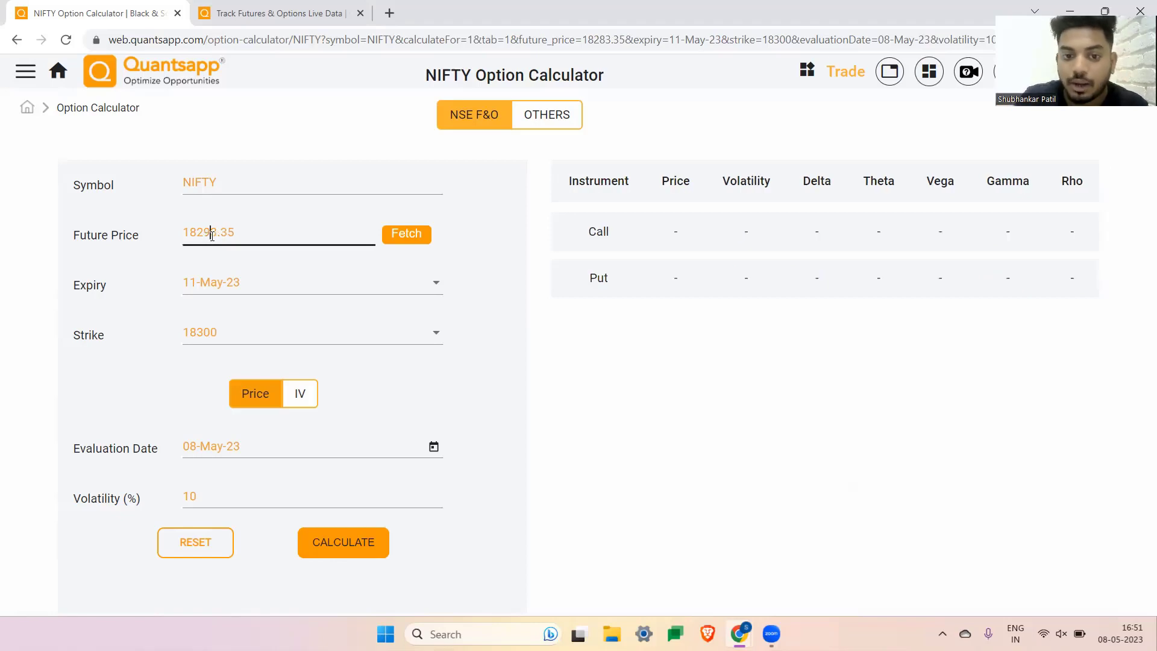
click(355, 548)
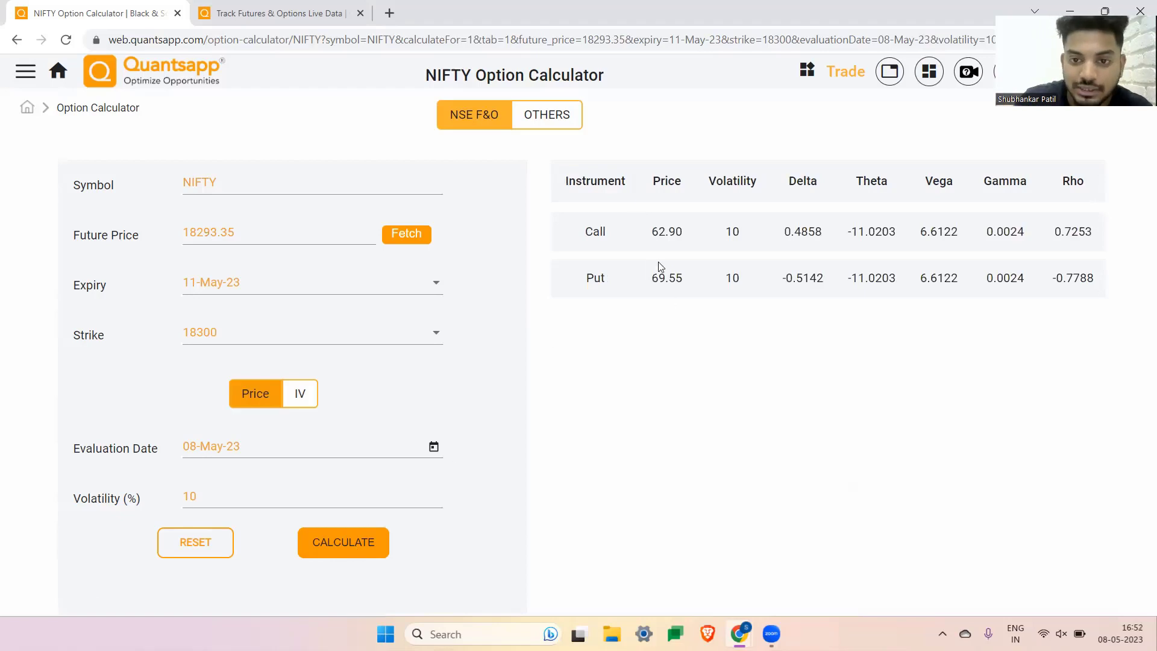
drag(697, 248, 646, 249)
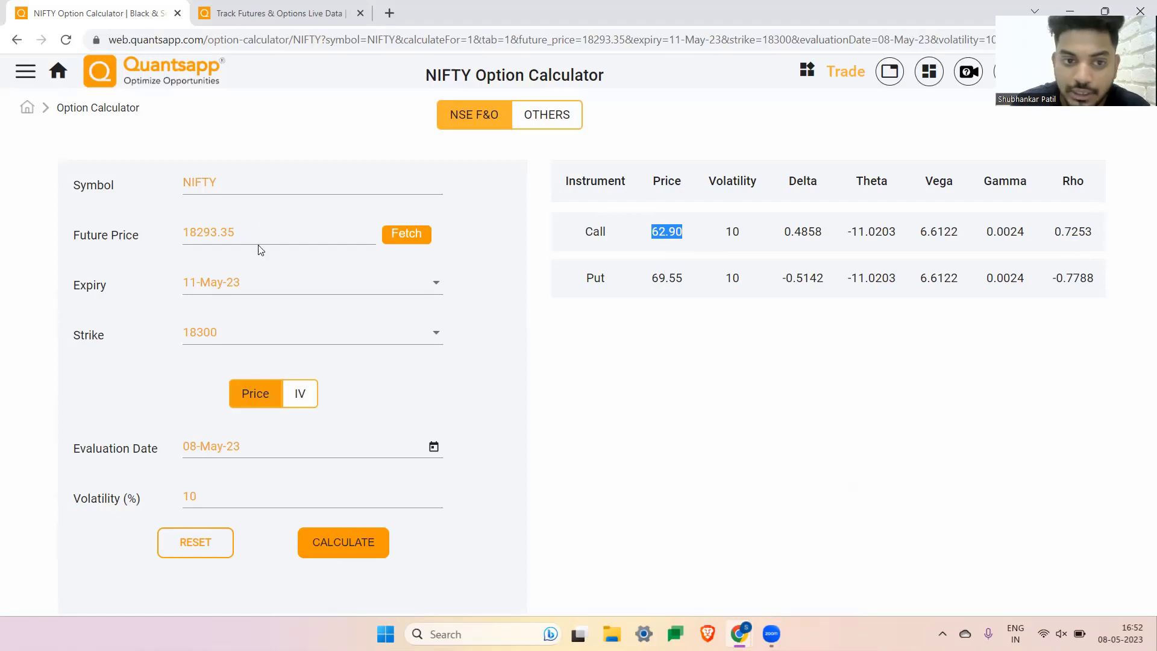
- Recalculate the option values with a future price of 18303.35, and compare the prices and deltas of the call and put
click(206, 234)
drag(217, 234, 199, 235)
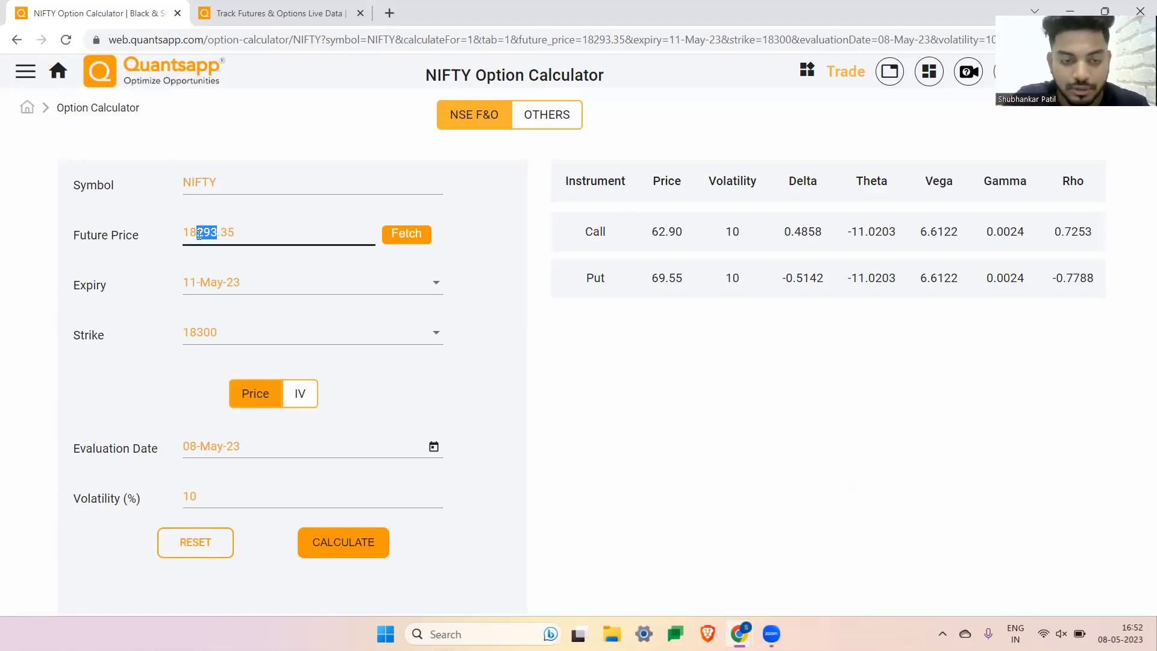
text(303)
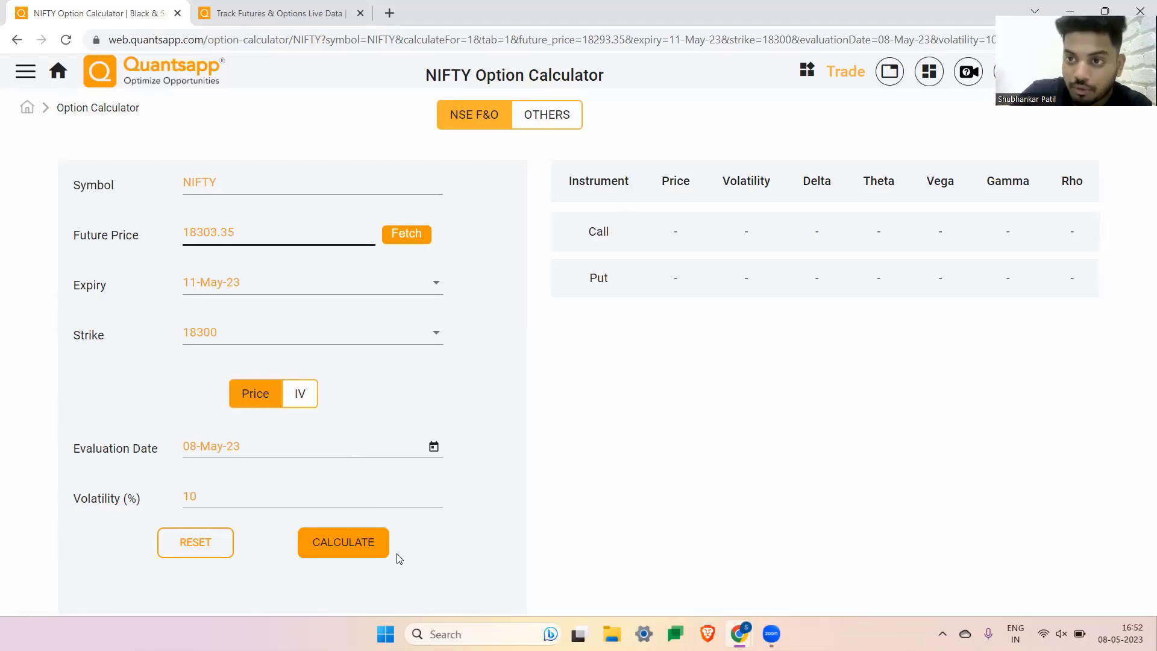
click(369, 544)
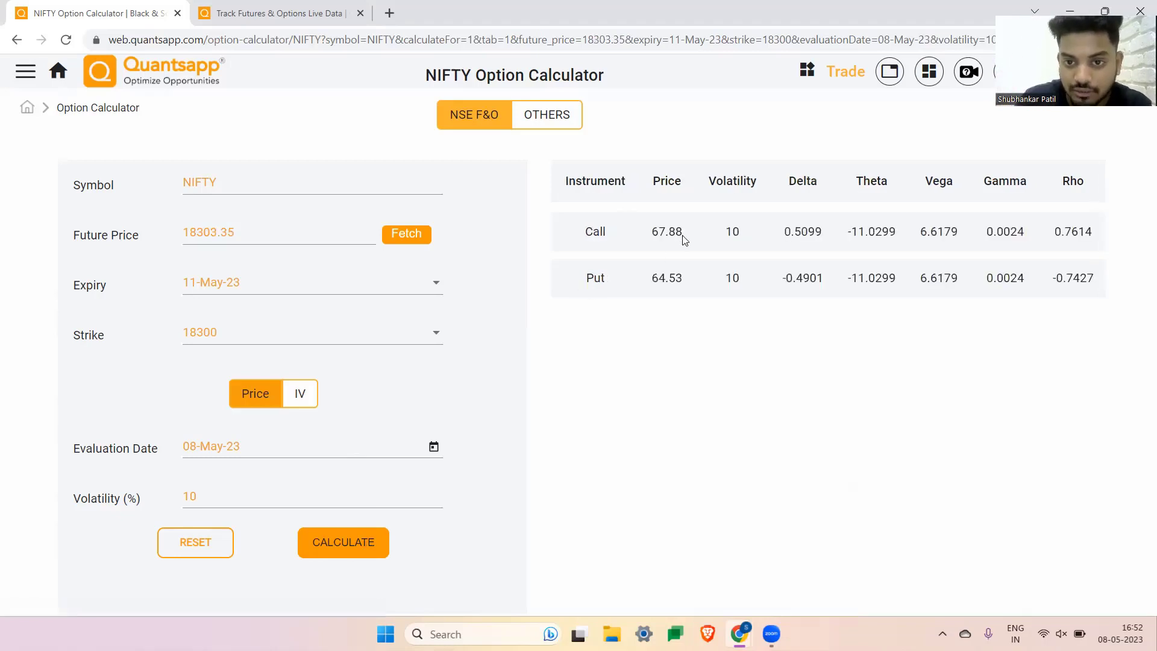
drag(685, 237, 646, 243)
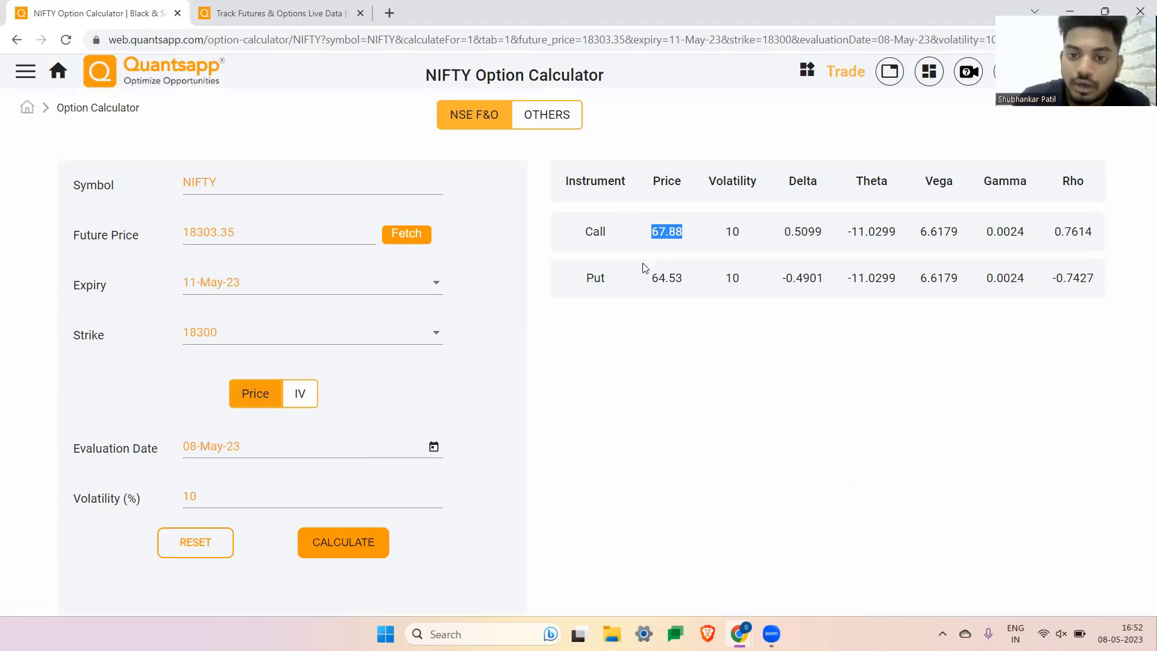
drag(826, 292, 775, 293)
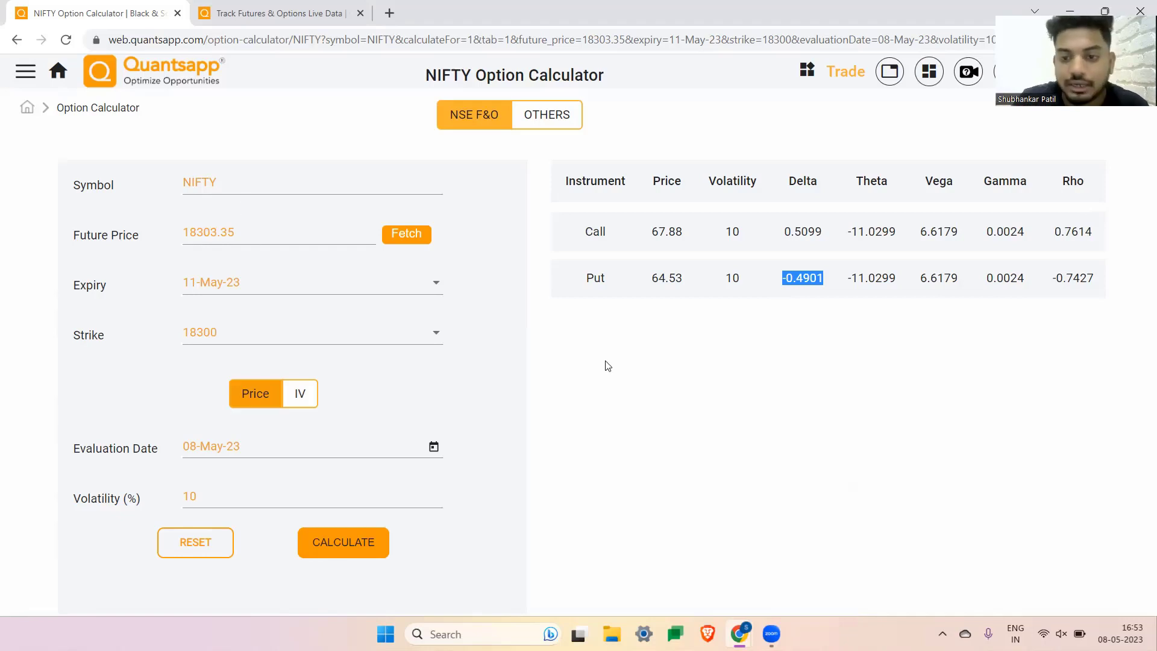
click(660, 278)
double_click(660, 278)
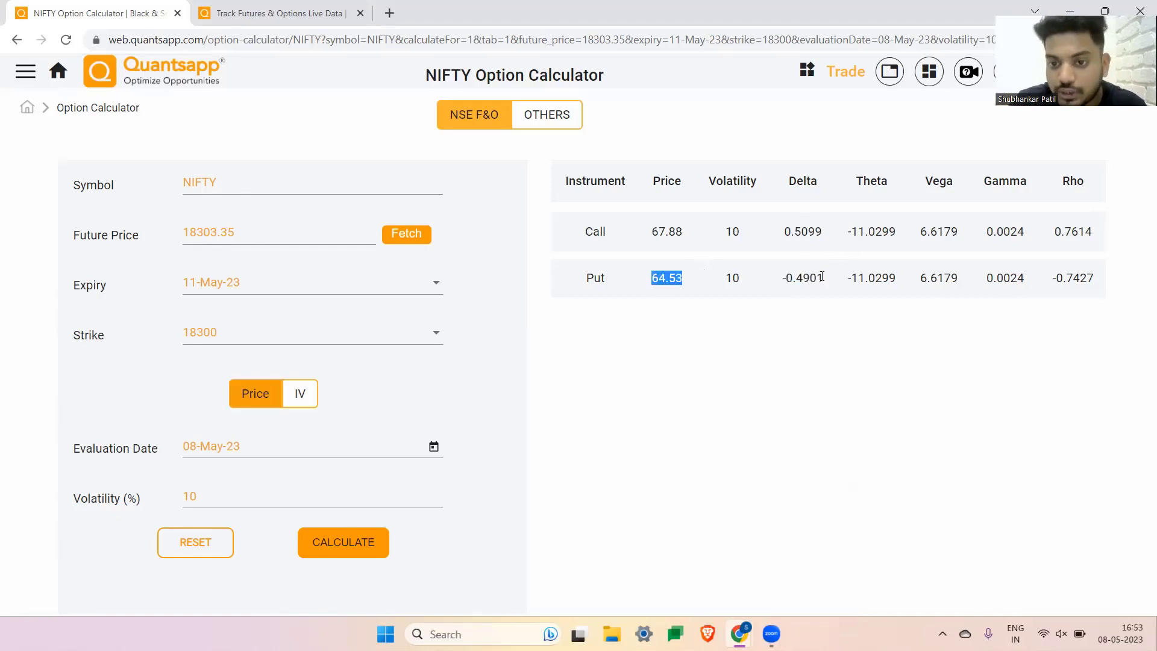
double_click(783, 280)
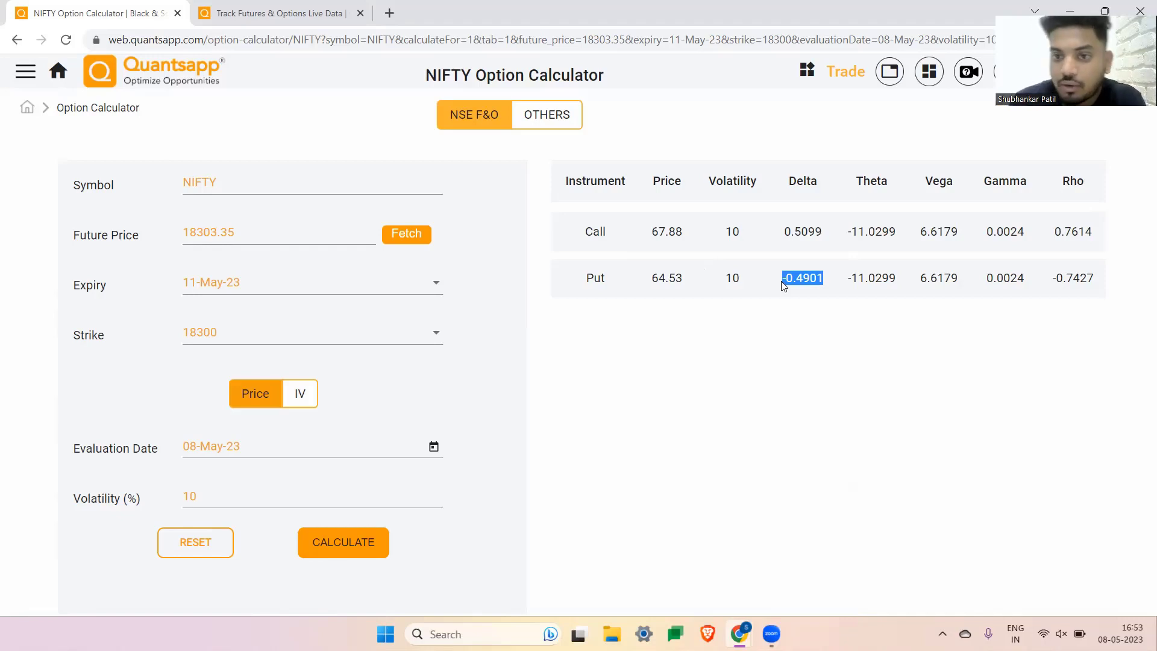
double_click(786, 235)
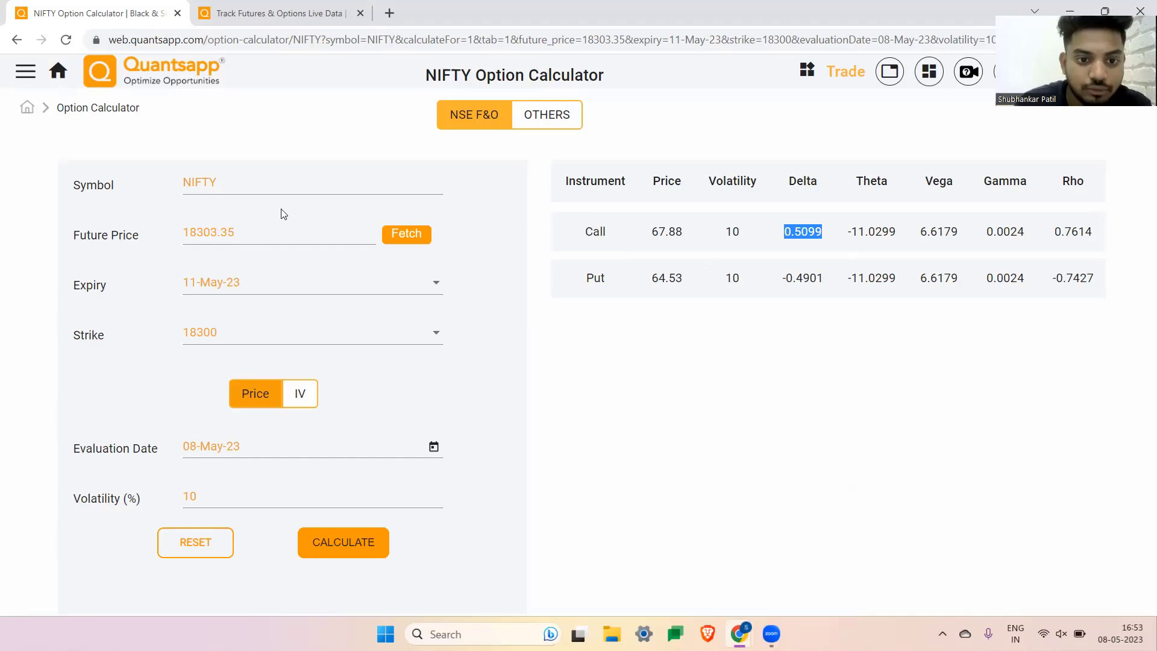
- Open the option chain in the other browser tab, load the NIFTY symbol and check the 18350 strike call's delta
key(ctrl+Tab)
click(321, 365)
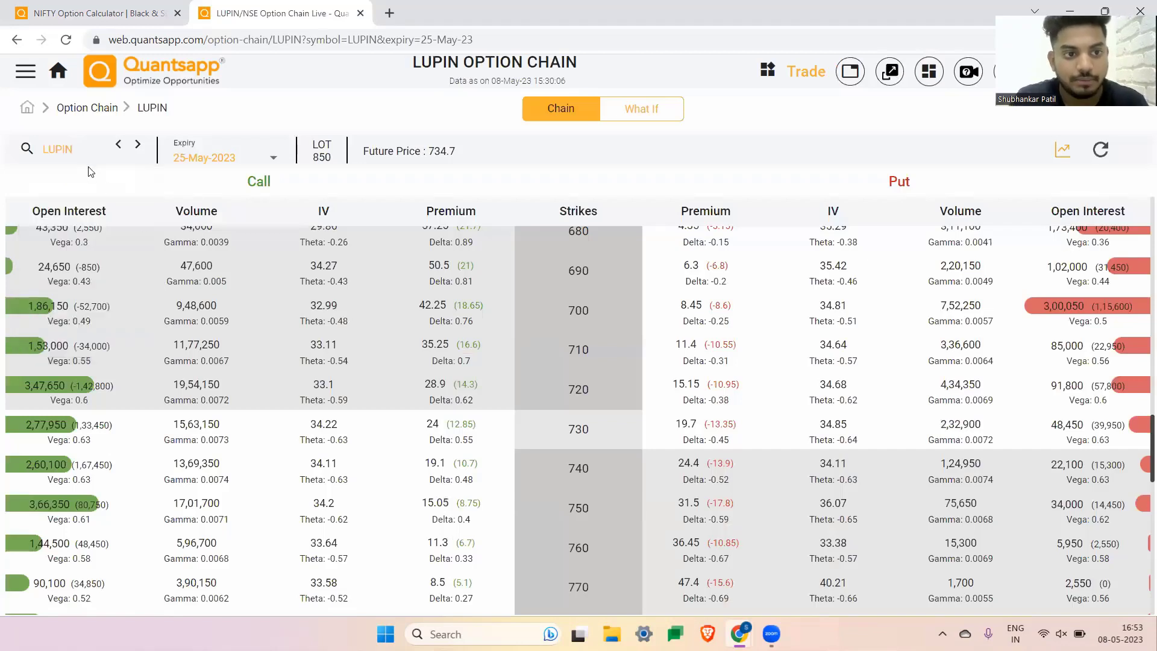
click(79, 152)
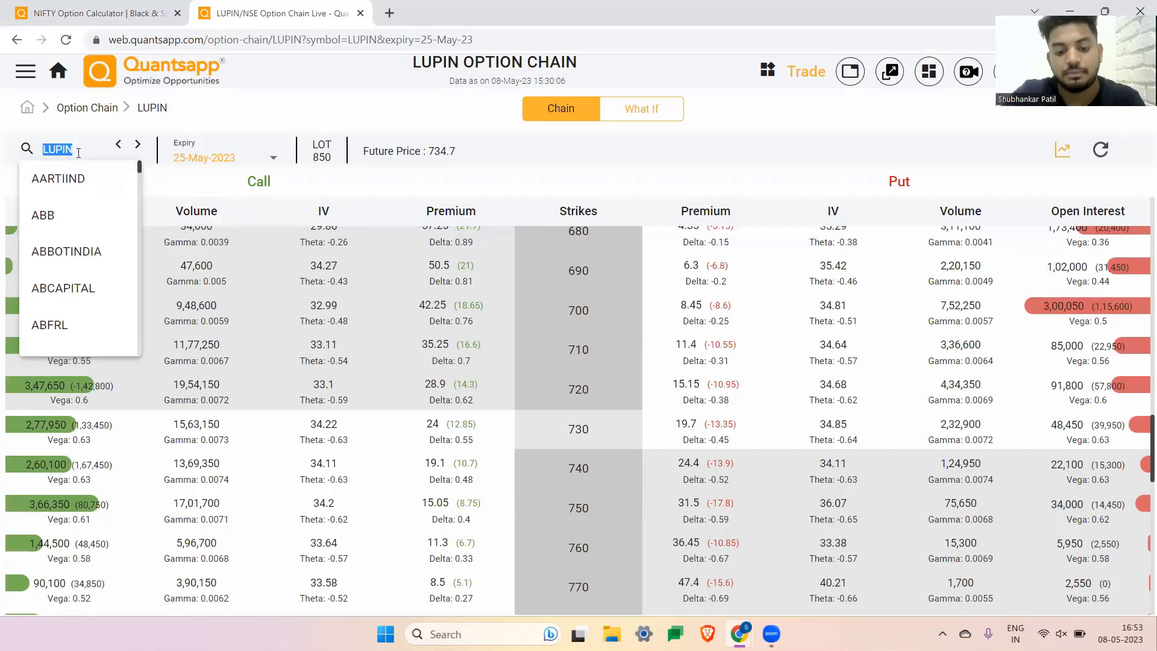
text(NI)
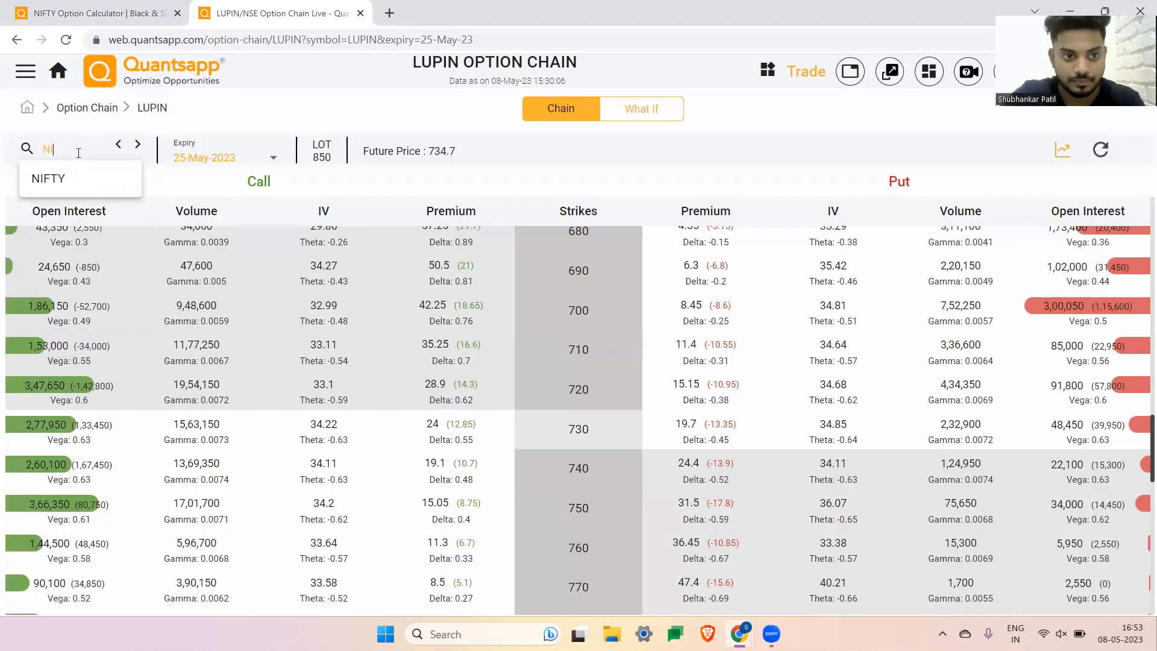
text(FTY)
click(82, 178)
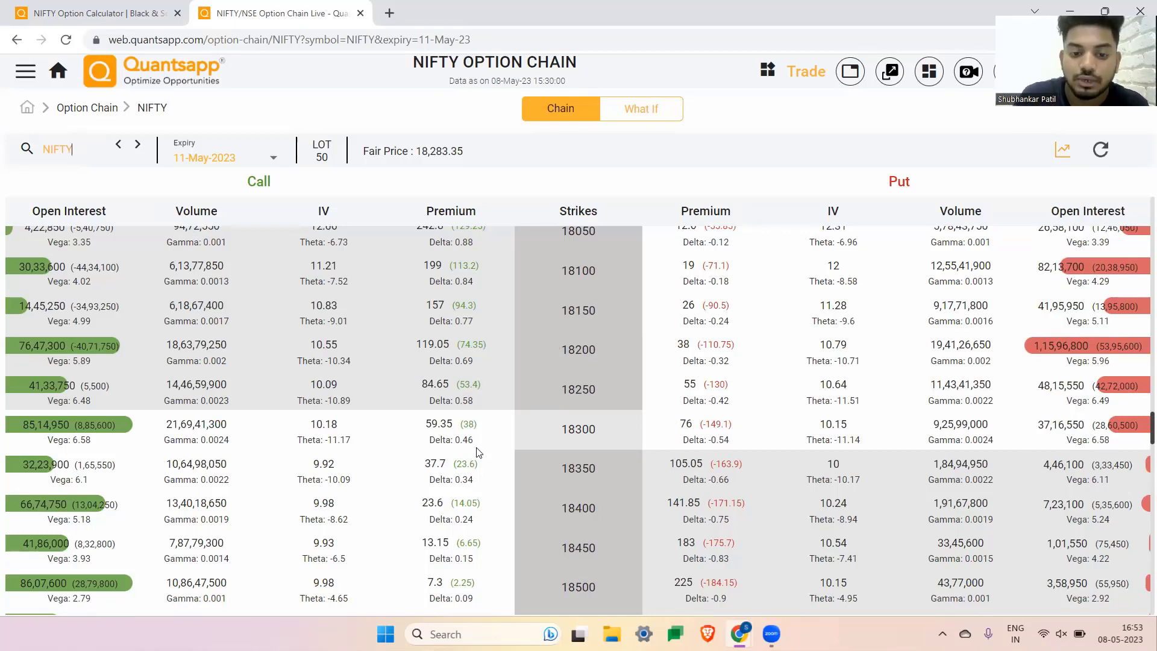
drag(476, 484, 441, 482)
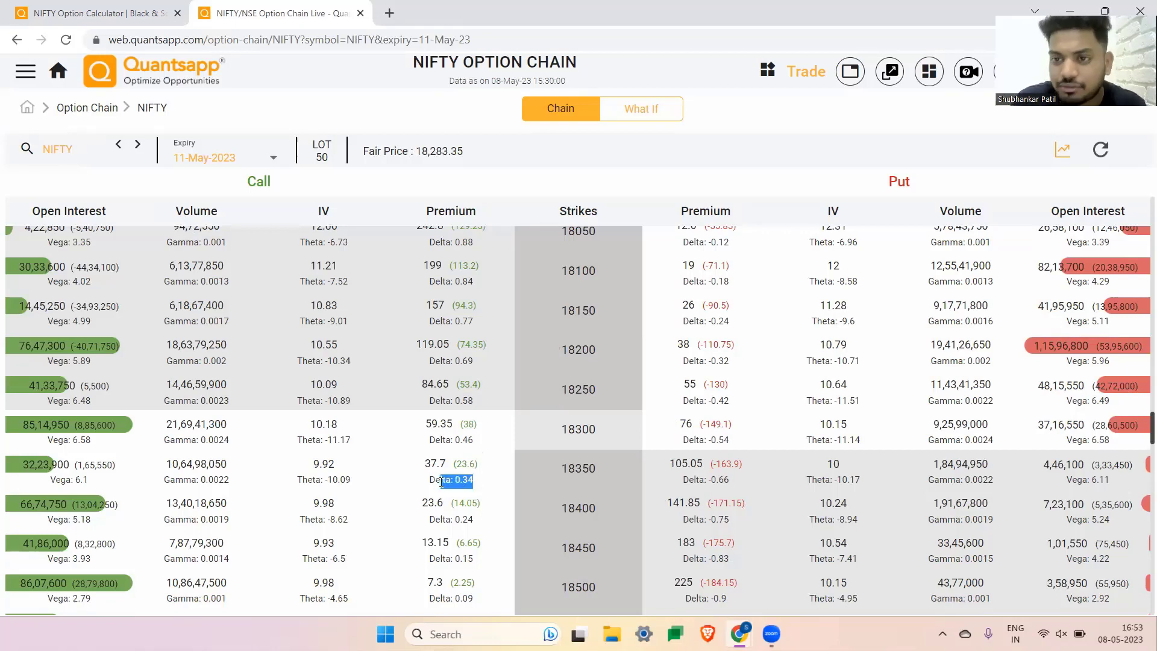
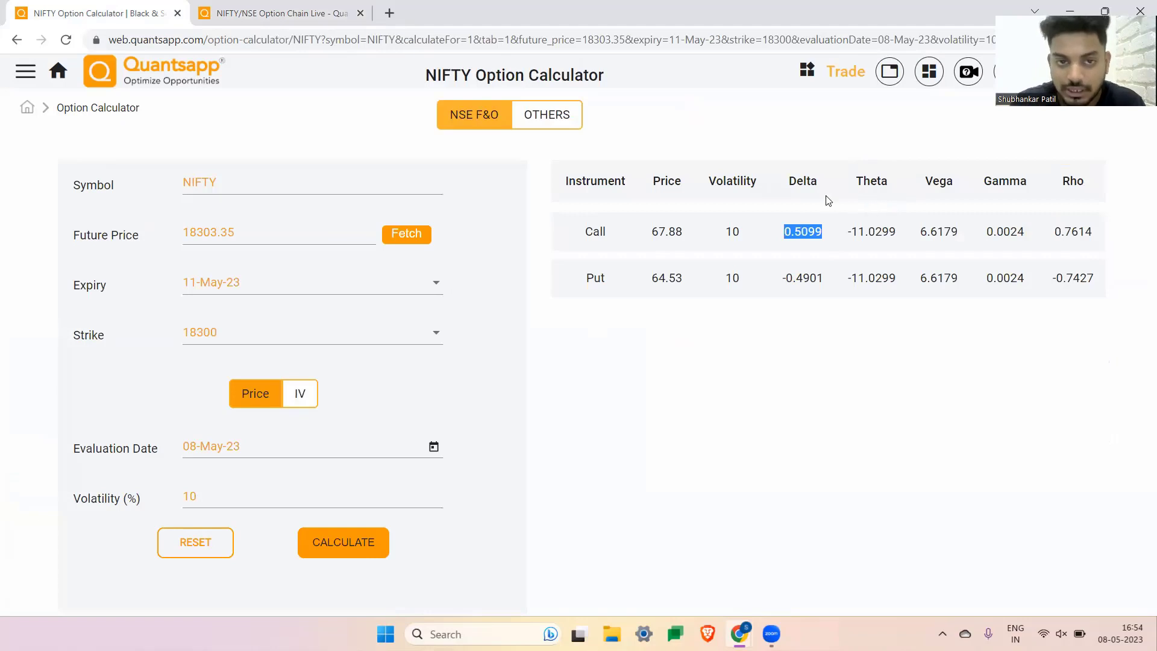
- Compare the theta values and prices of the 18300 call and put in the calculator results
double_click(887, 237)
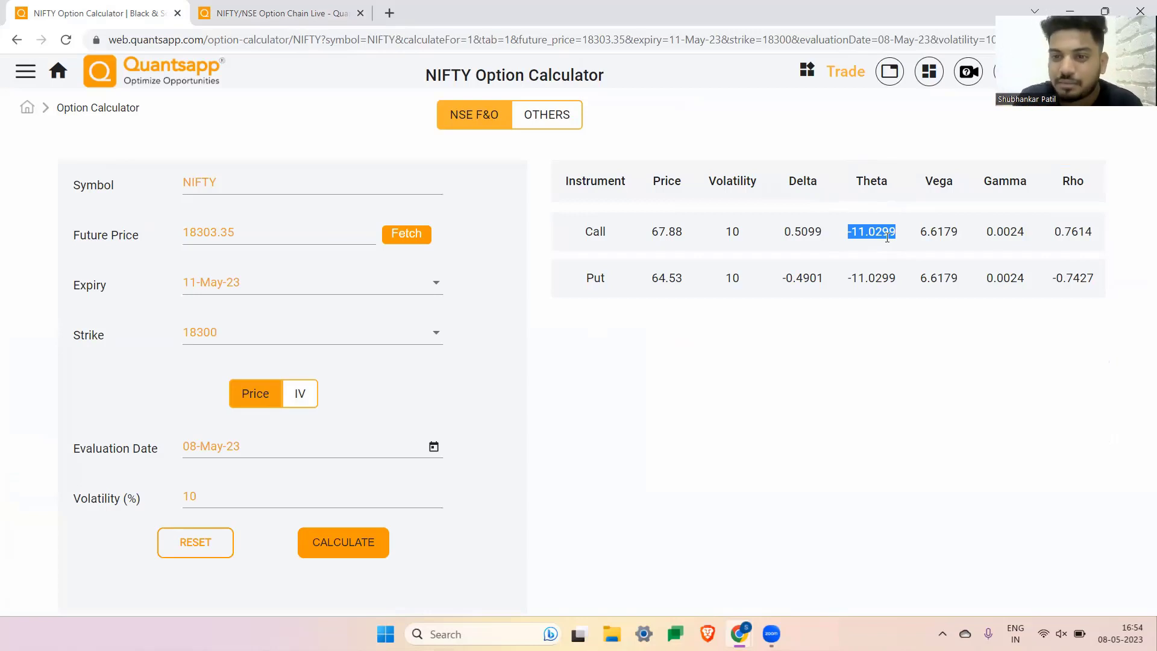
key(shift+Right)
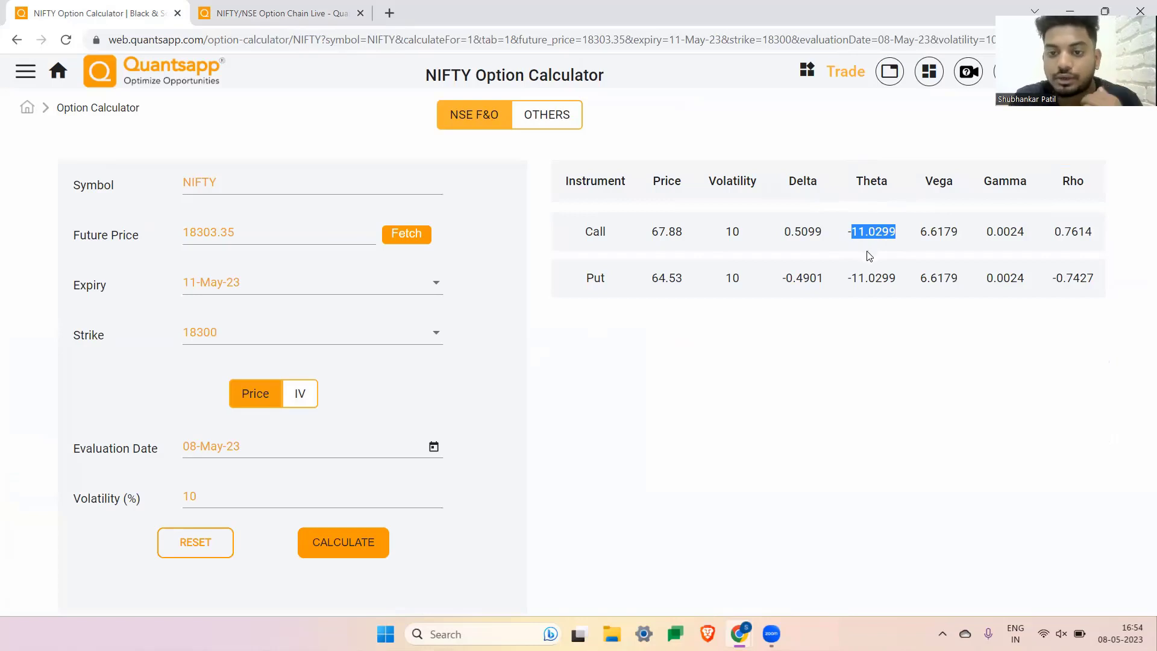
double_click(881, 279)
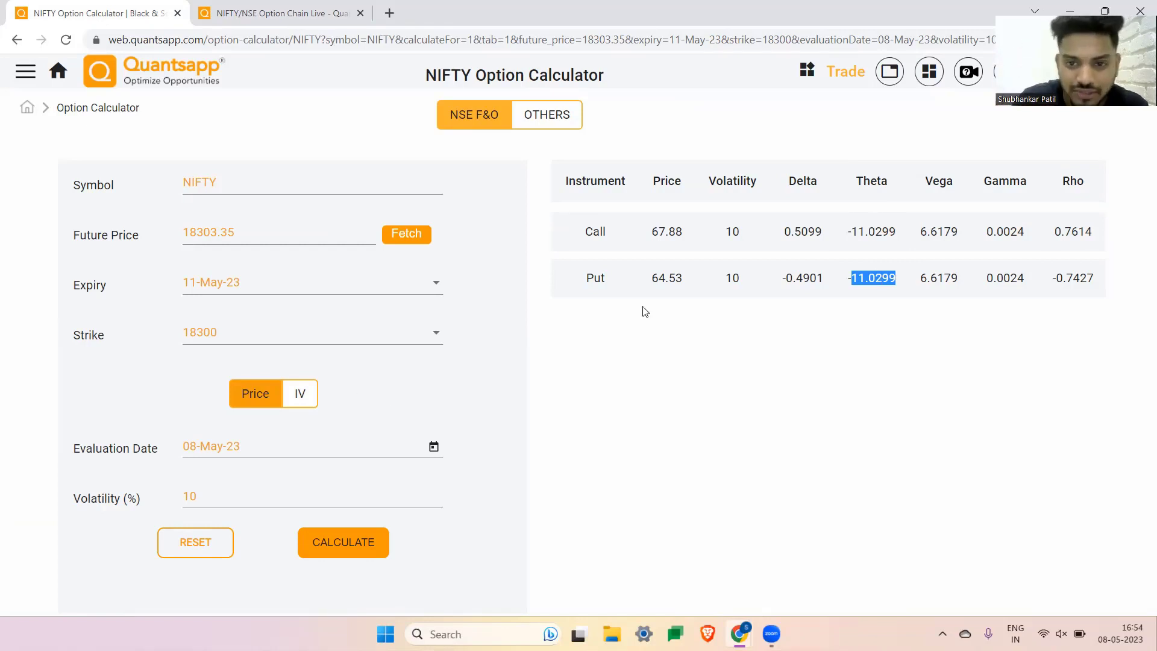
drag(695, 243, 653, 250)
drag(687, 288, 657, 288)
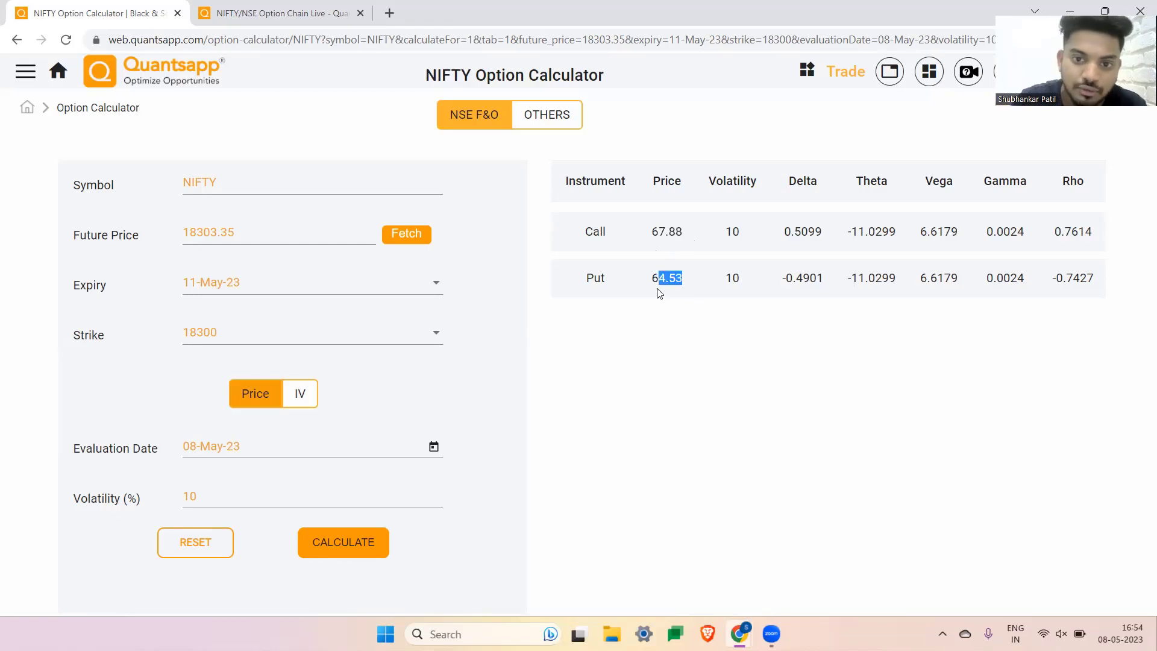
drag(688, 235, 641, 236)
drag(691, 280, 655, 291)
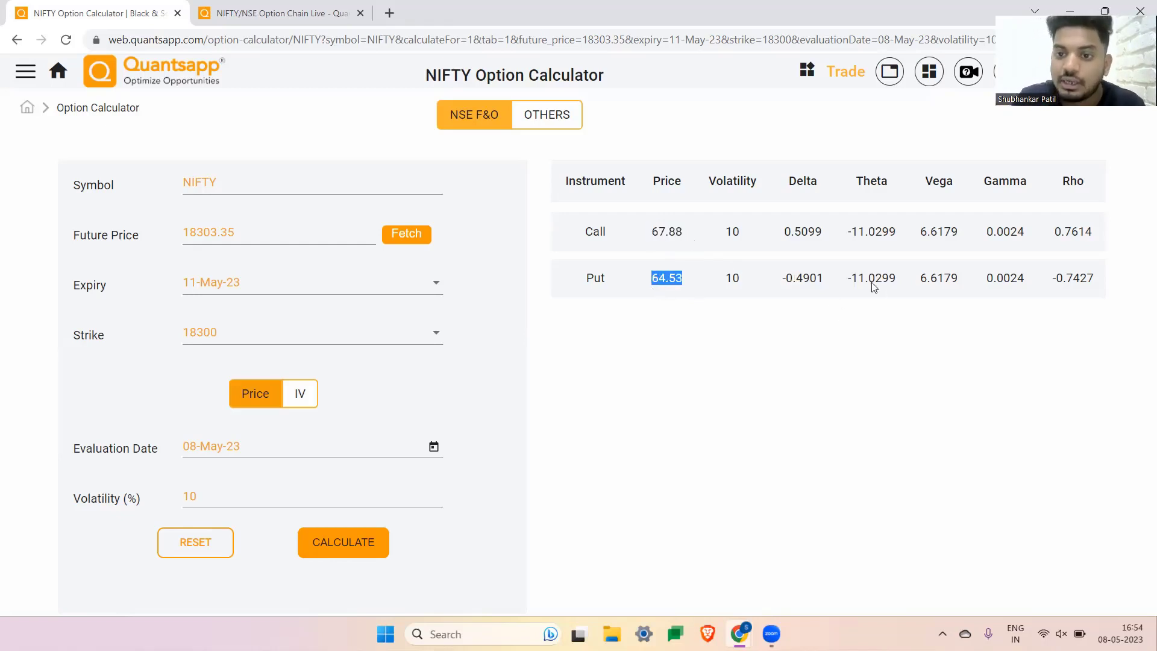
- Recalculate the option values with the evaluation date set to 09-May-23, and check the call and put theta
click(434, 447)
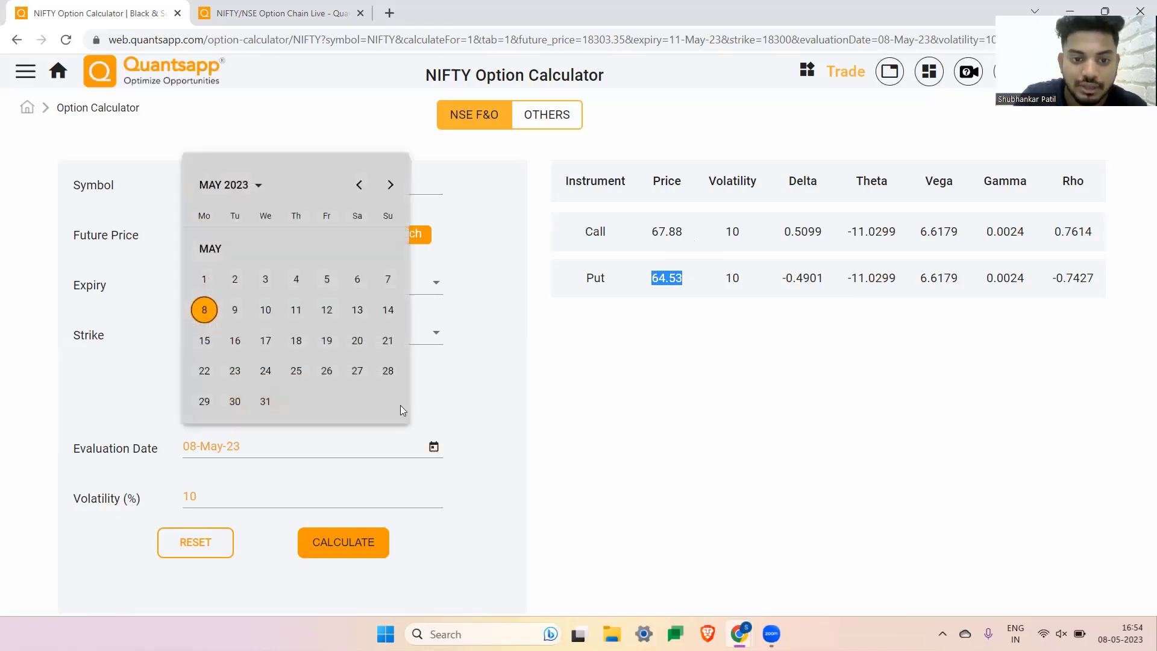
click(236, 310)
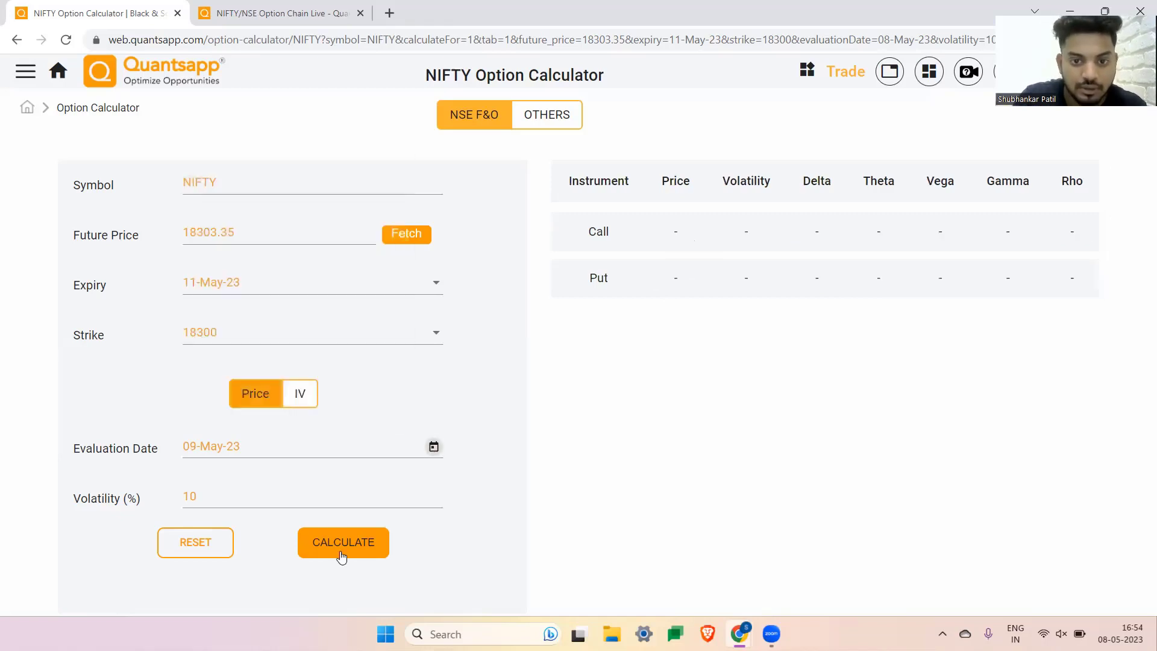
click(341, 544)
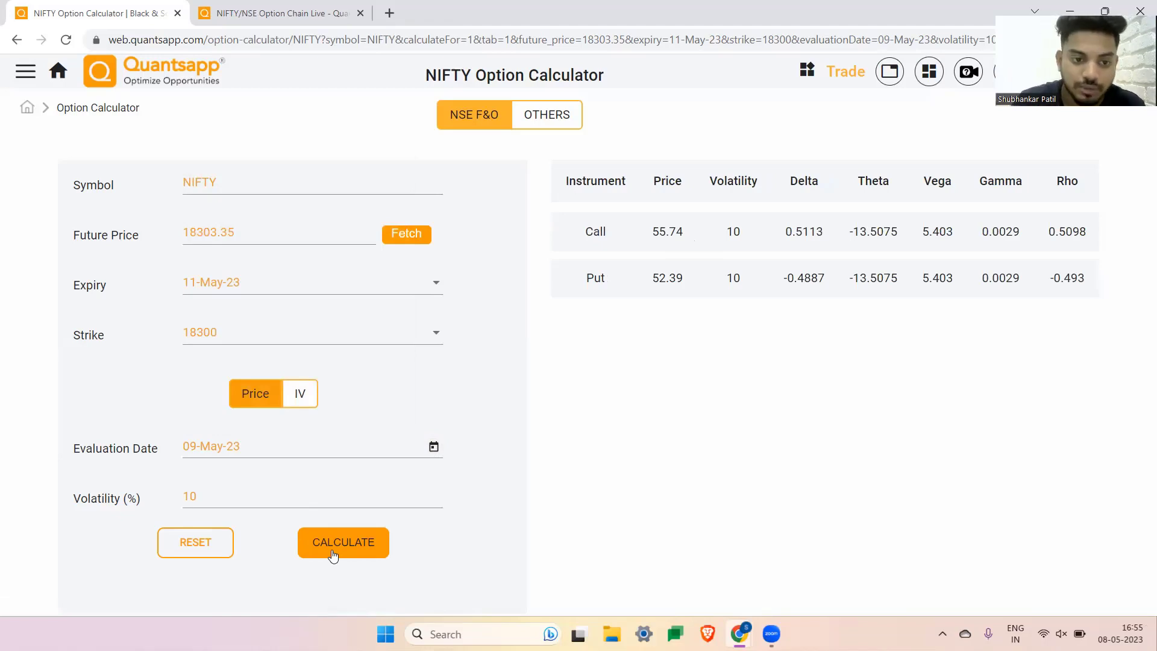
drag(900, 237, 854, 244)
drag(899, 283, 867, 288)
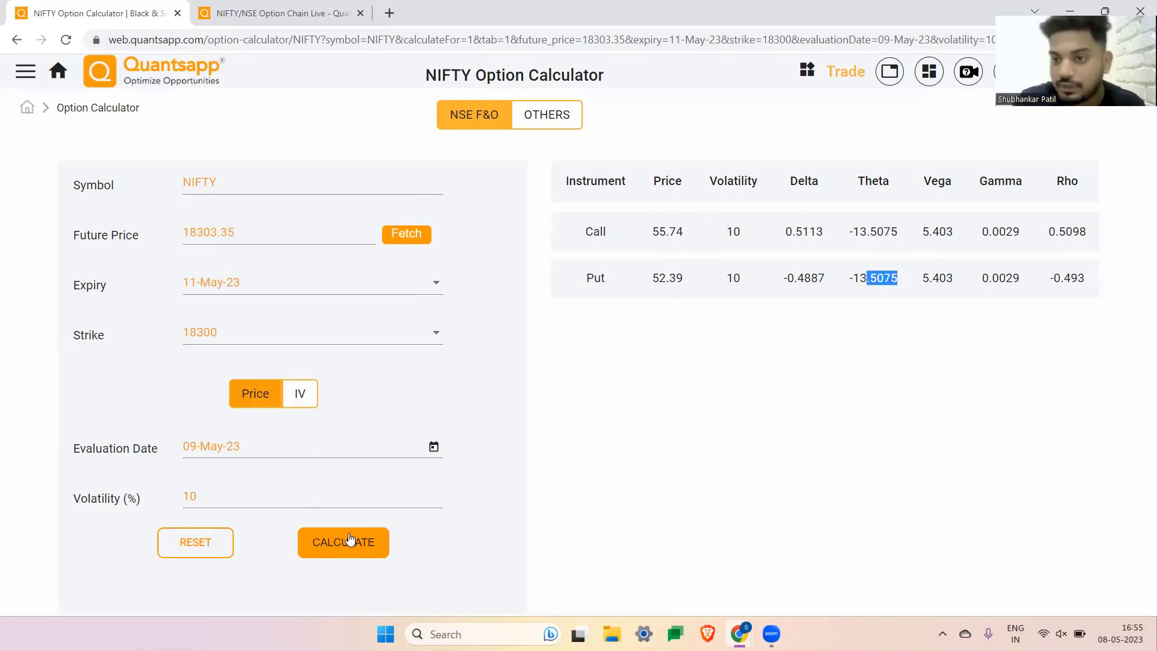
- Set the evaluation date to 10-May-23, recalculate the option values and examine the theta results
click(432, 452)
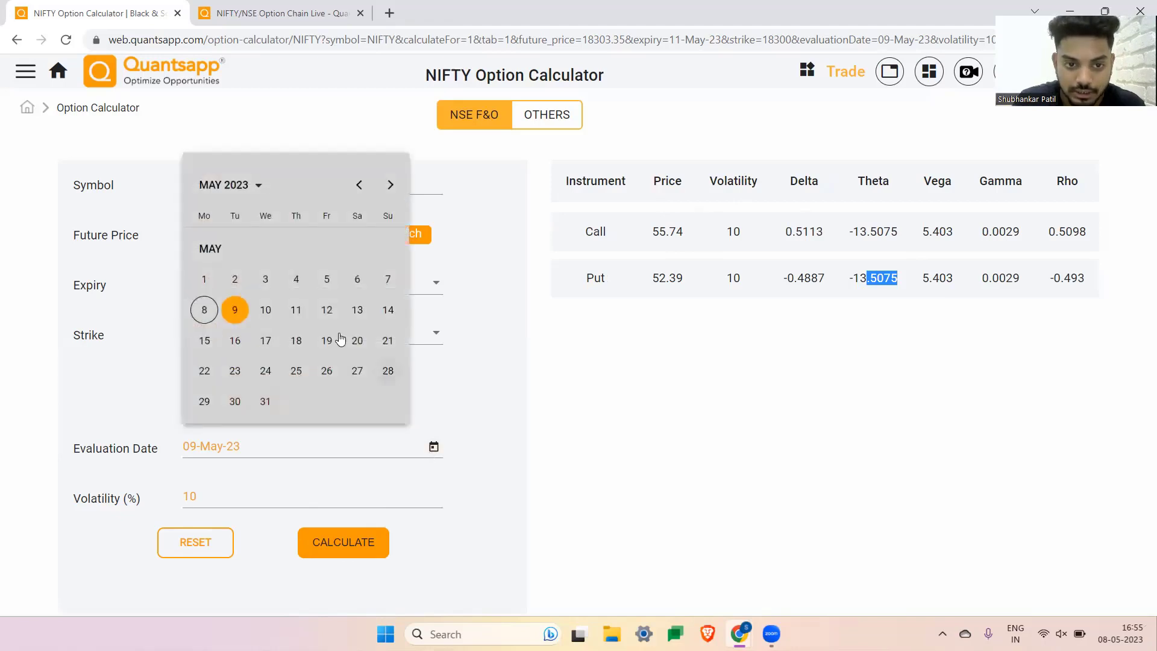
click(267, 310)
click(357, 550)
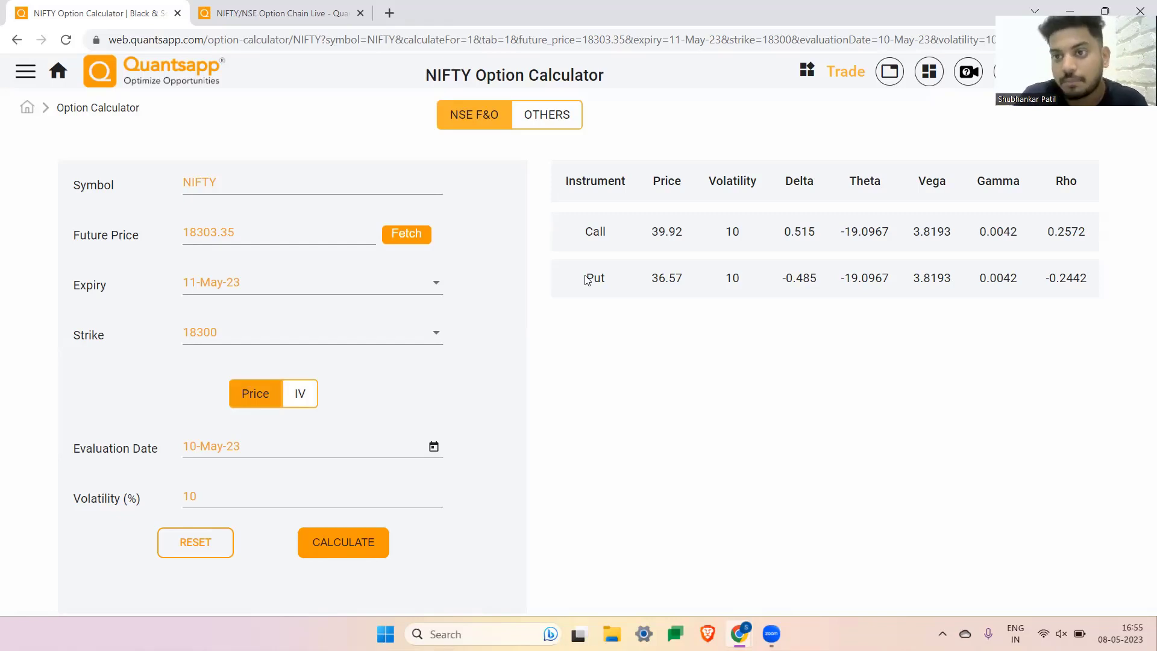
drag(898, 199, 861, 194)
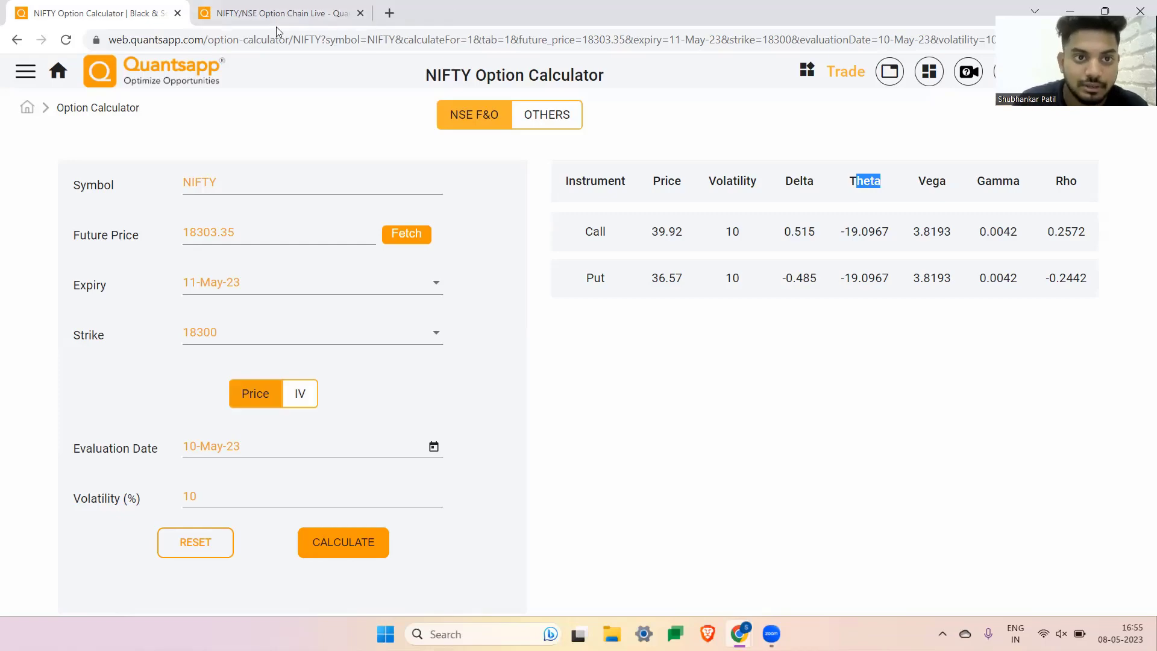
- Switch to the option chain browser tab and check the 18300 strike call's theta for the 11-May-2023 expiry
click(252, 14)
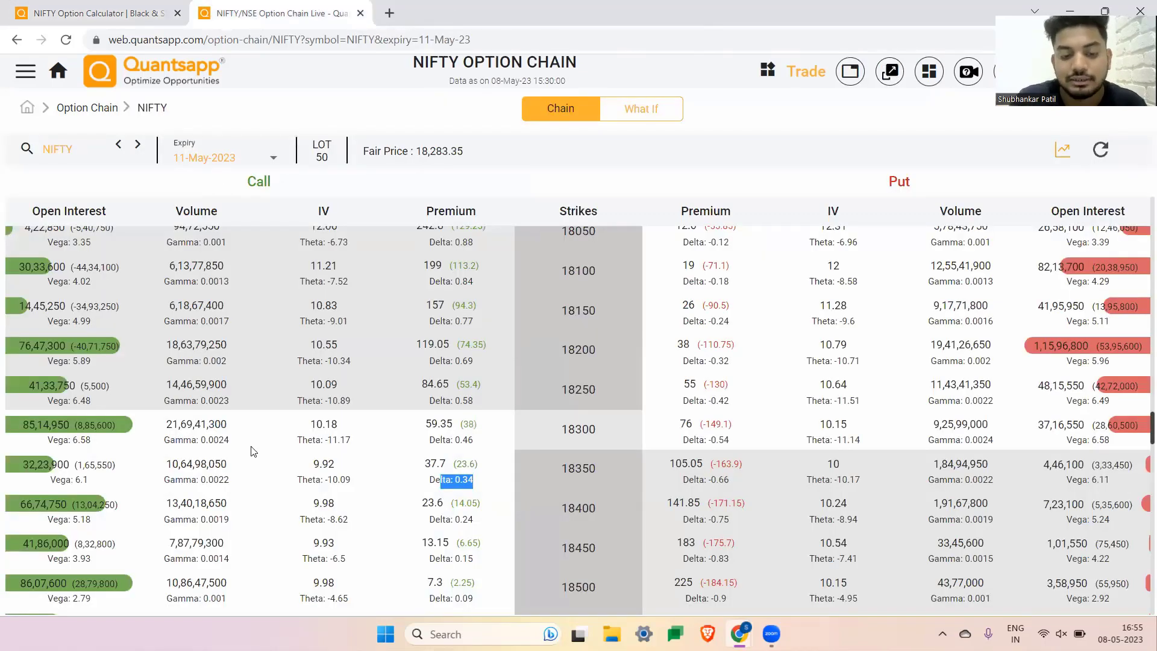
click(198, 158)
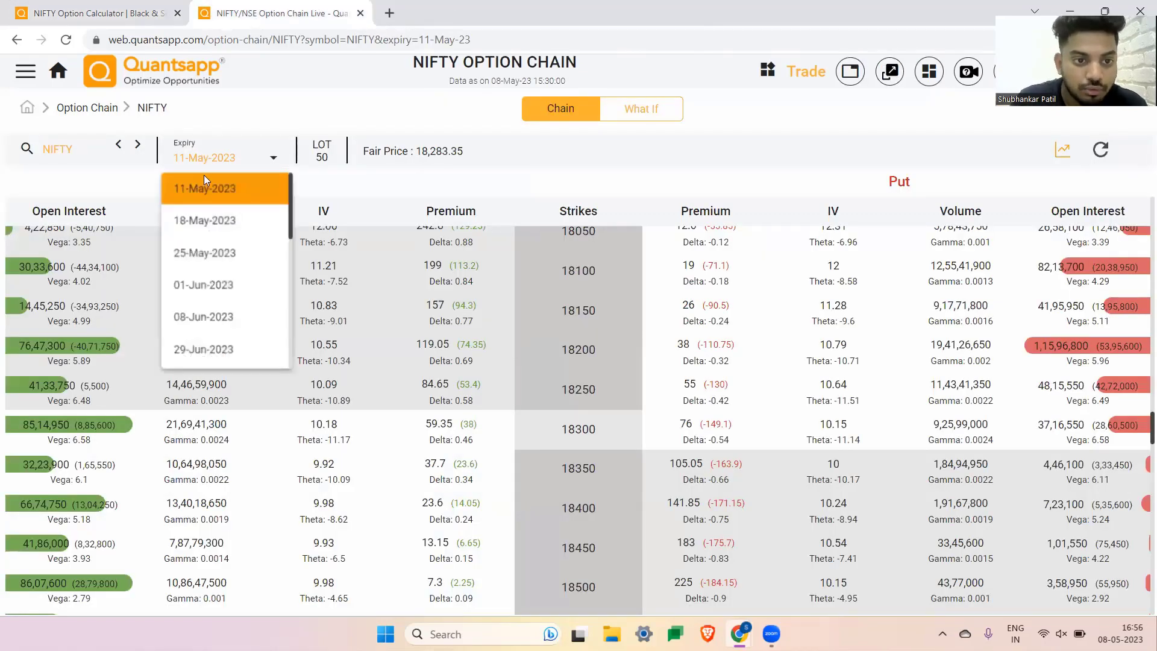
click(441, 371)
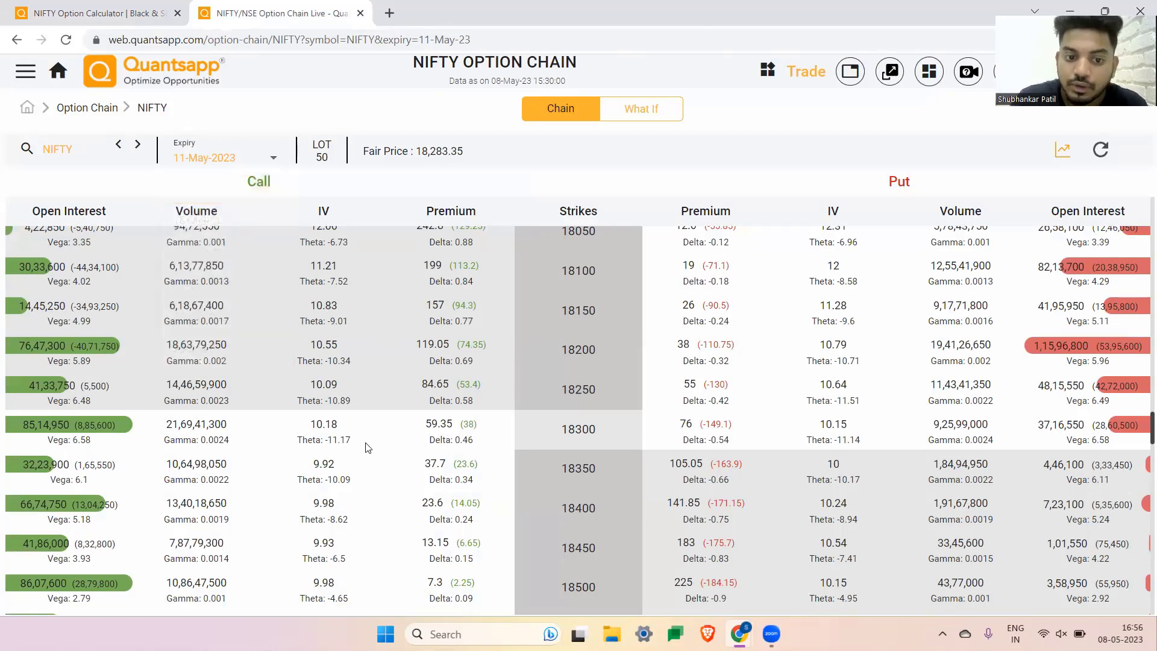
drag(368, 446, 307, 441)
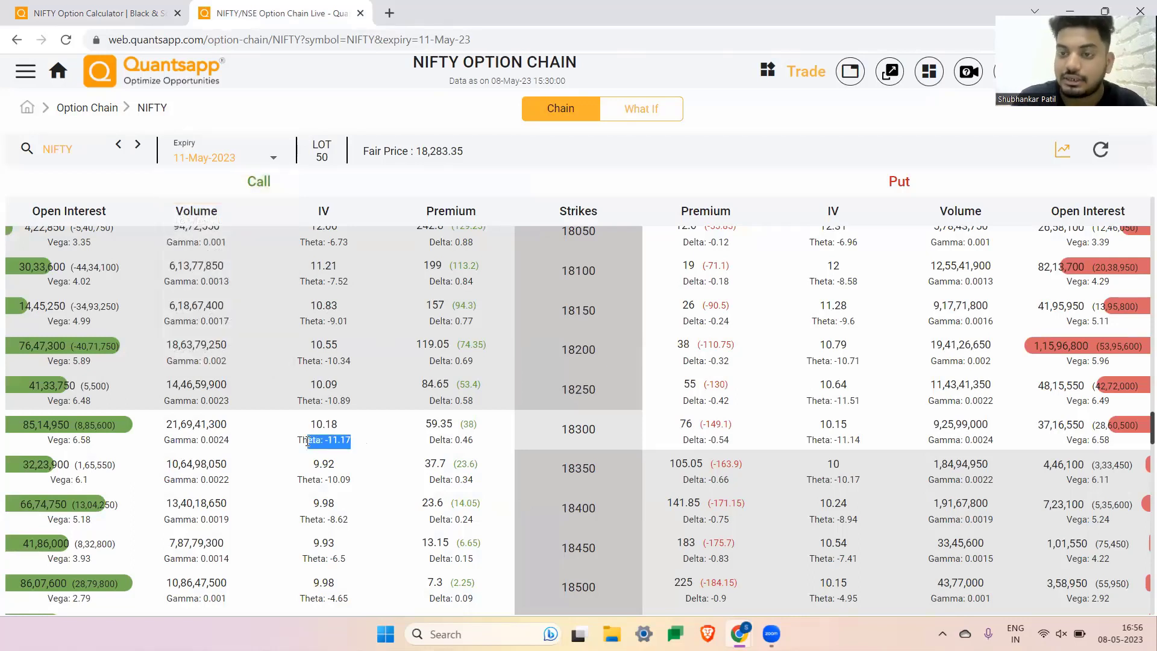
double_click(592, 414)
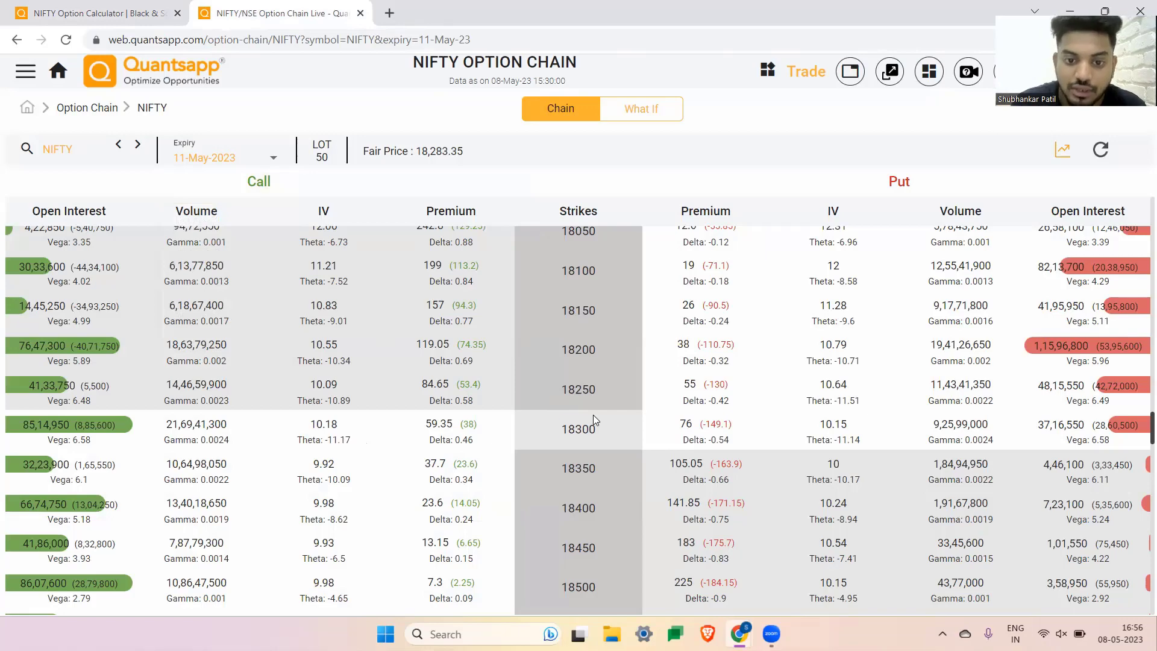
drag(362, 446, 310, 443)
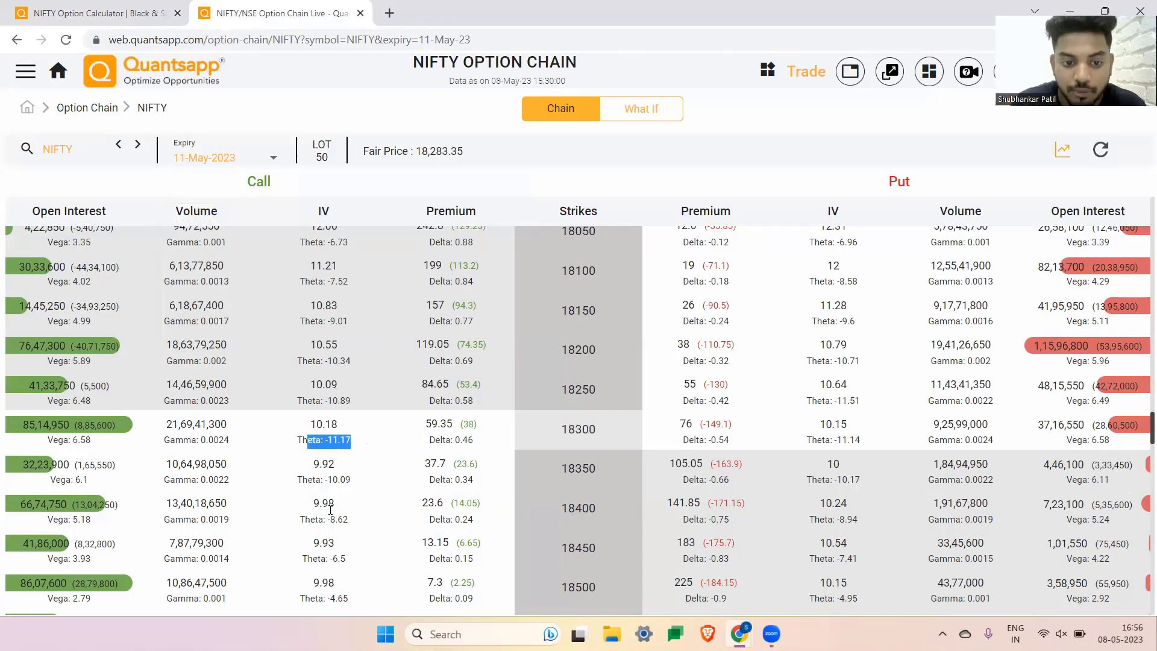
- Load the 18-May-2023 and 25-May-2023 expiries in the option chain to compare the 18300 call's theta
click(264, 162)
click(253, 211)
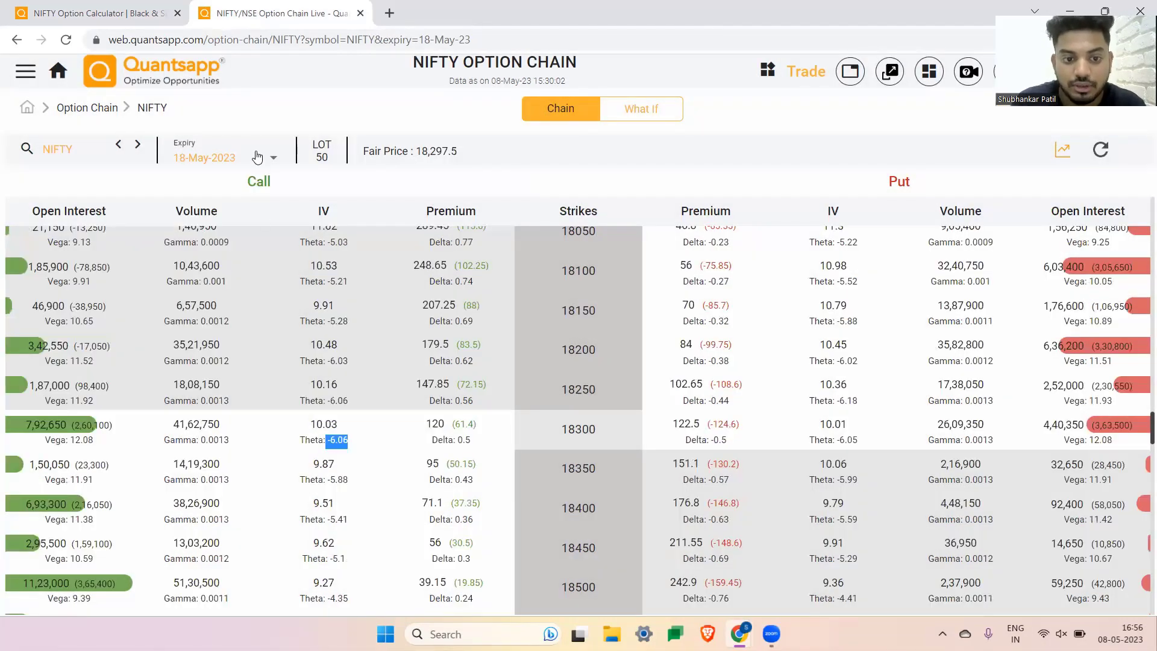
click(258, 157)
click(223, 220)
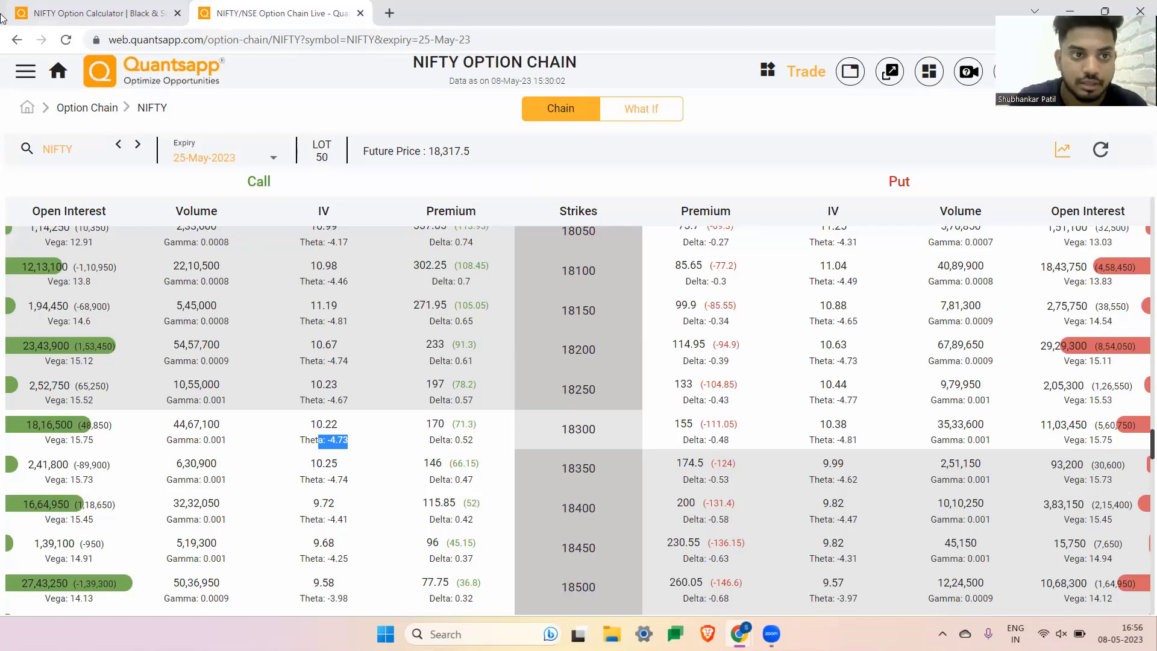
- Return to the option calculator browser tab, recalculate for evaluation date 08-May-23, and check the call and put vega
click(60, 10)
drag(949, 179, 921, 188)
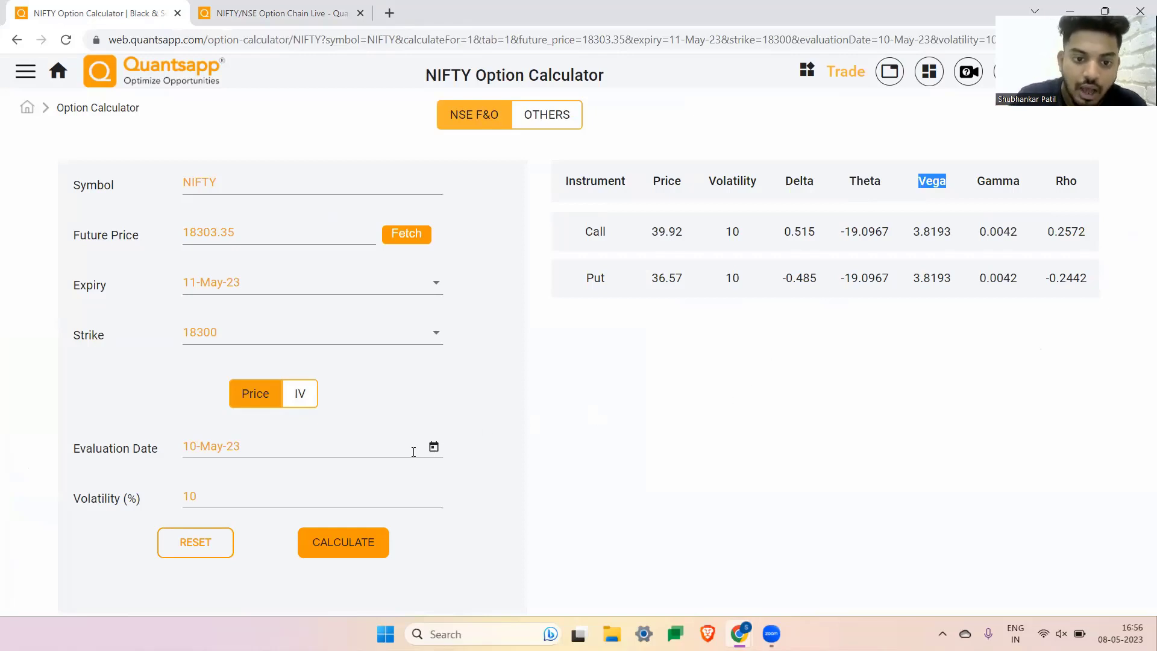
click(433, 450)
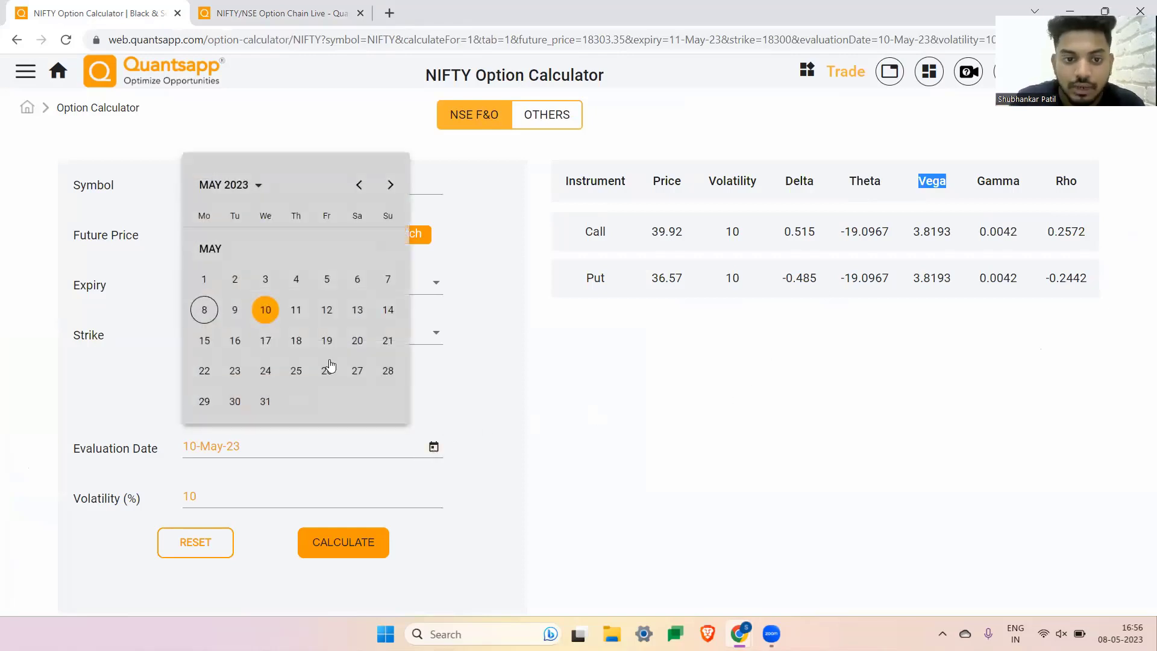
click(205, 310)
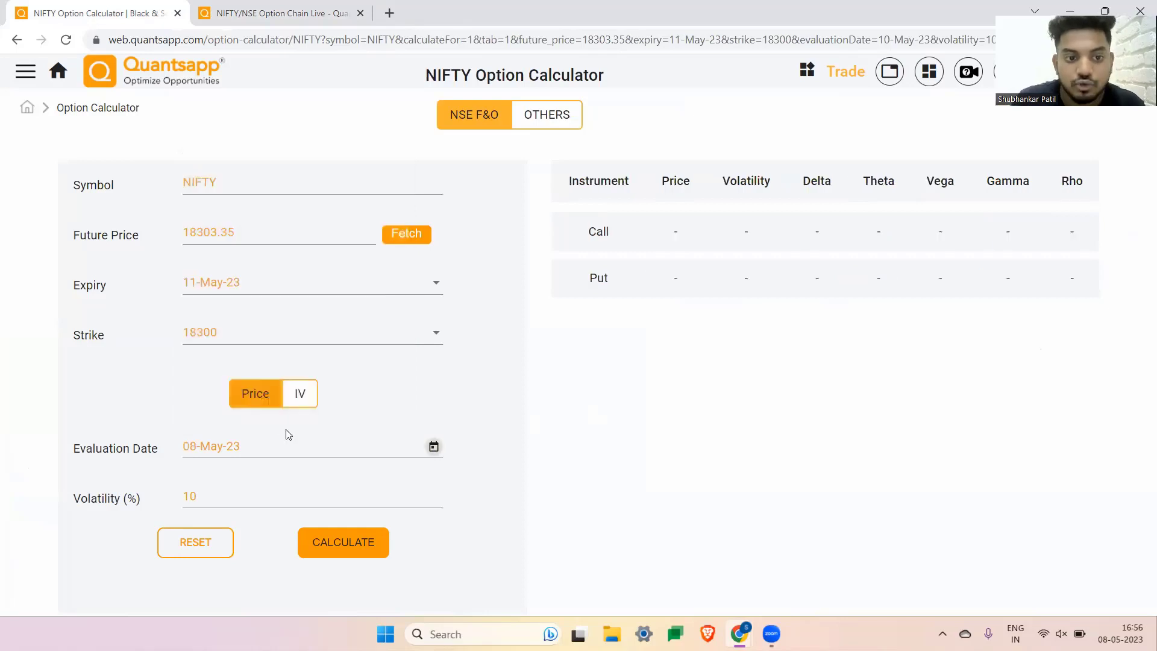
click(352, 547)
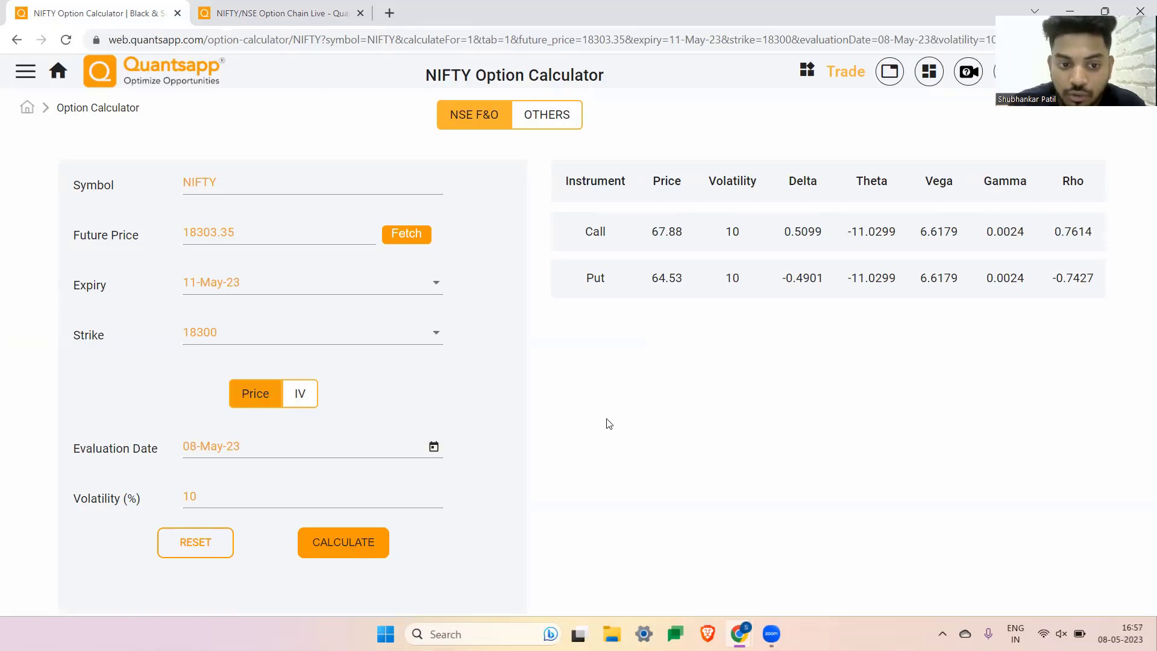
double_click(945, 233)
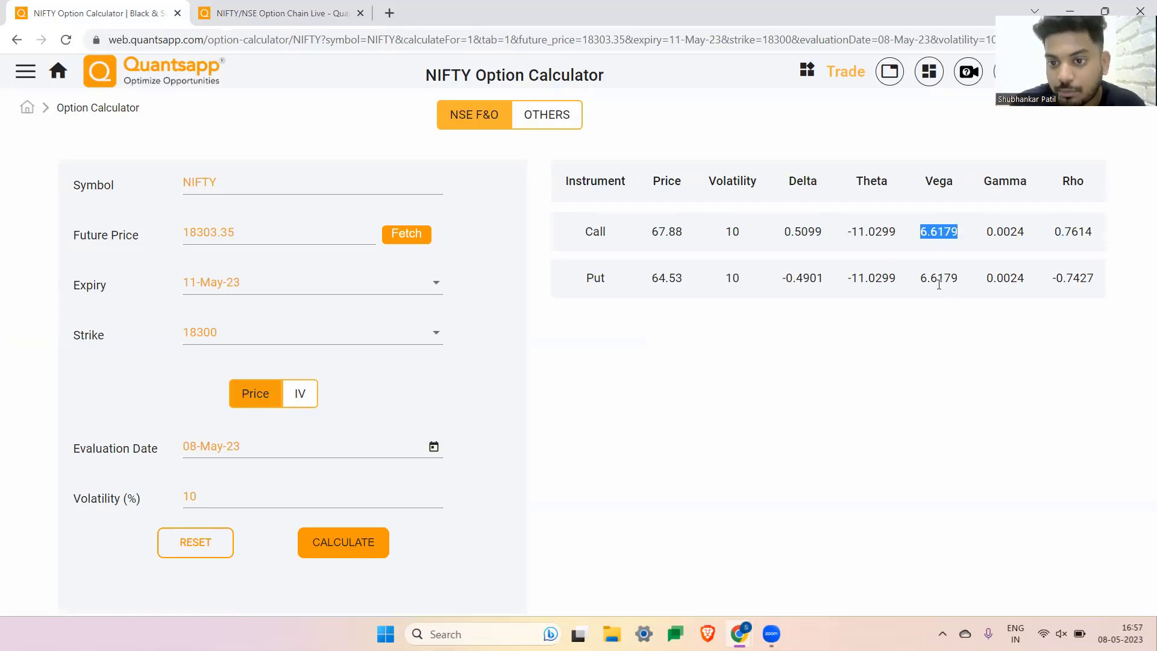
double_click(939, 280)
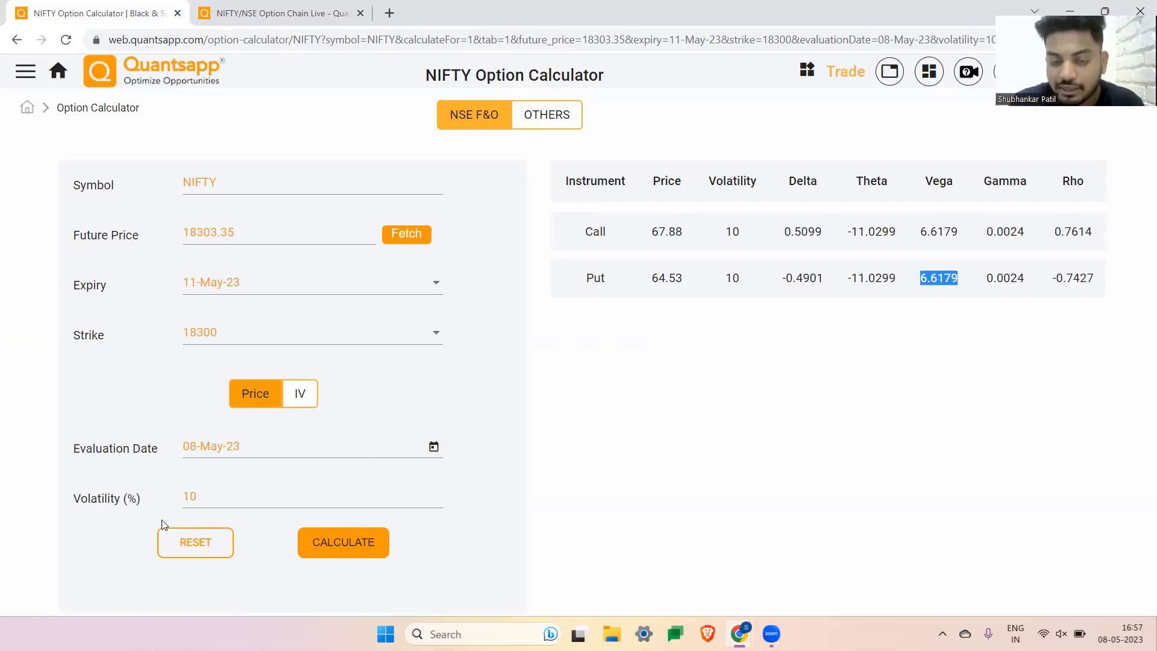
- Check the call and put prices, and recalculate the option values with the volatility set to 11%
click(209, 502)
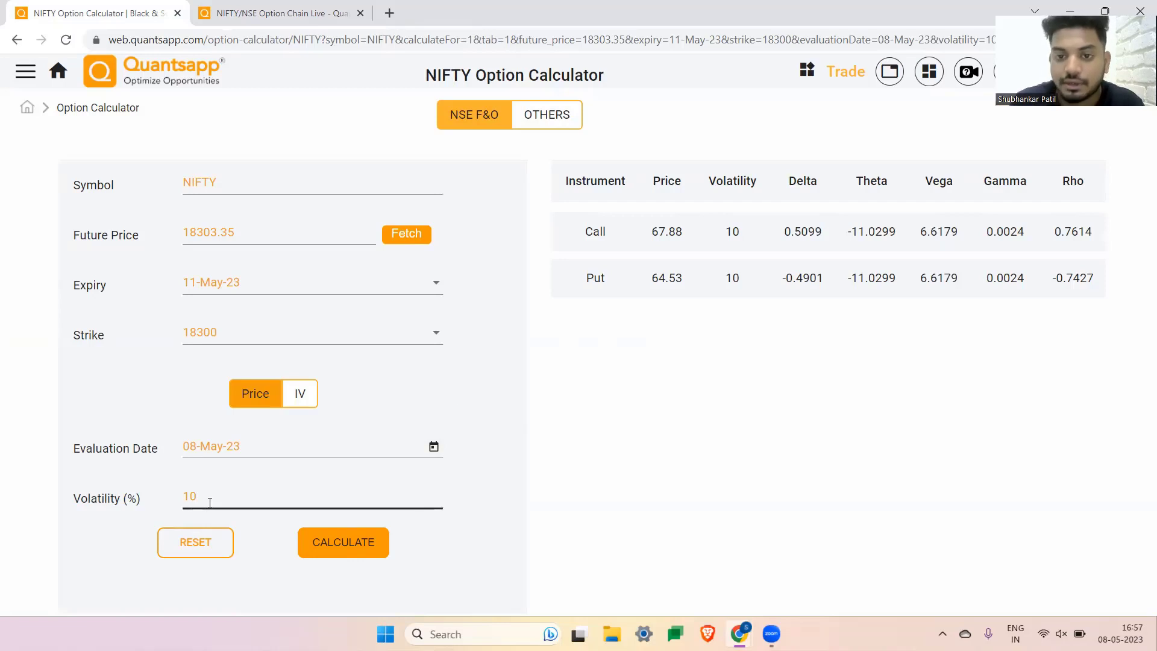
double_click(675, 244)
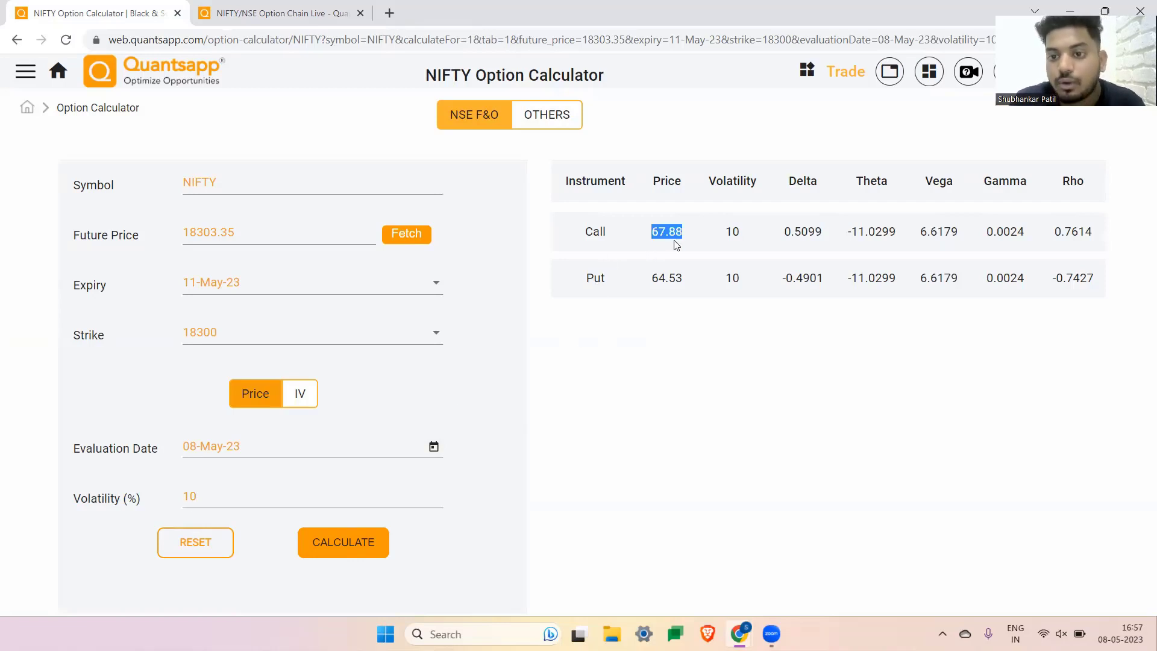
double_click(674, 274)
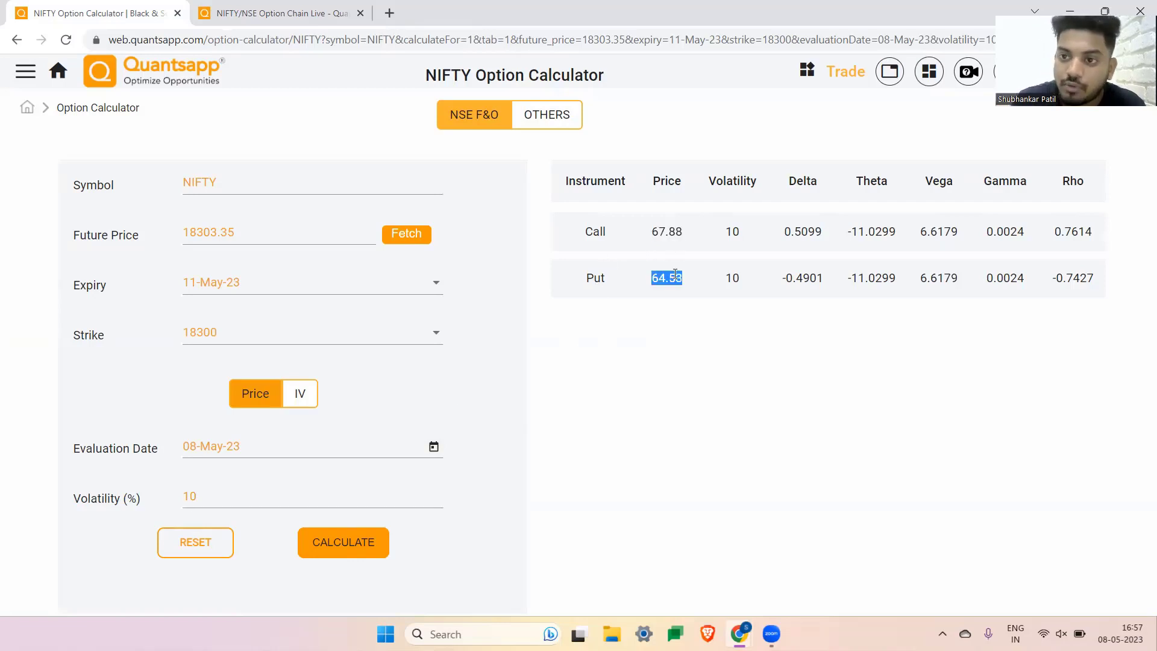
click(219, 500)
key(BackSpace)
text(1)
click(355, 544)
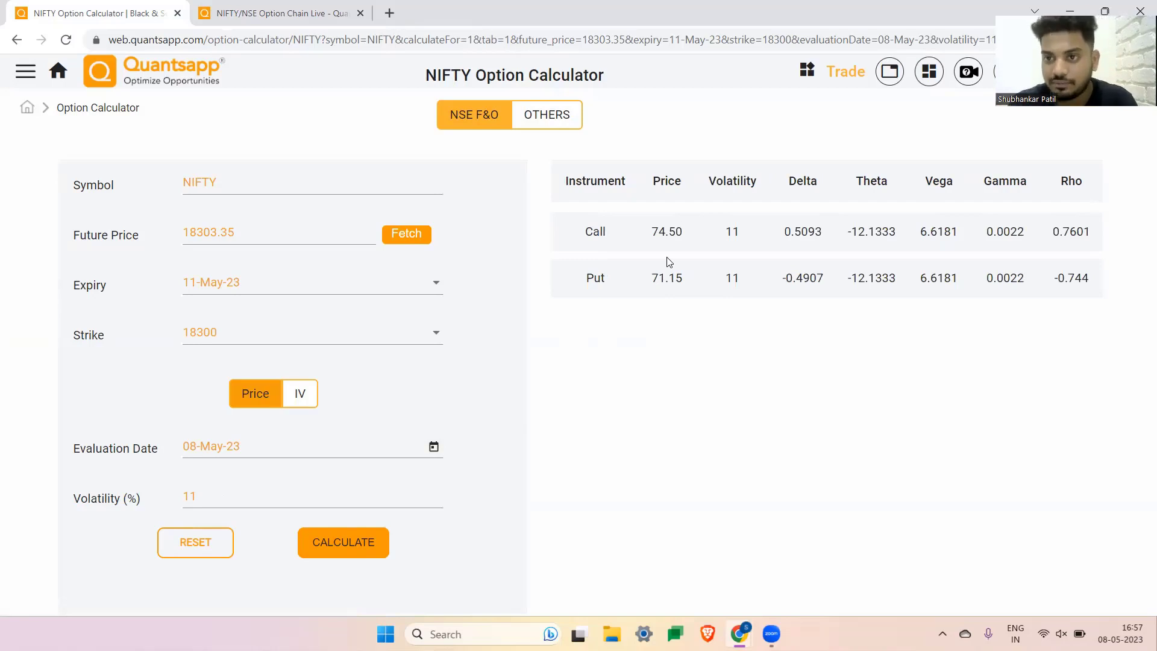
- Recalculate the option values with the volatility set to 12%, and check the call price
click(331, 496)
key(BackSpace)
text(2)
click(359, 531)
drag(689, 241, 640, 247)
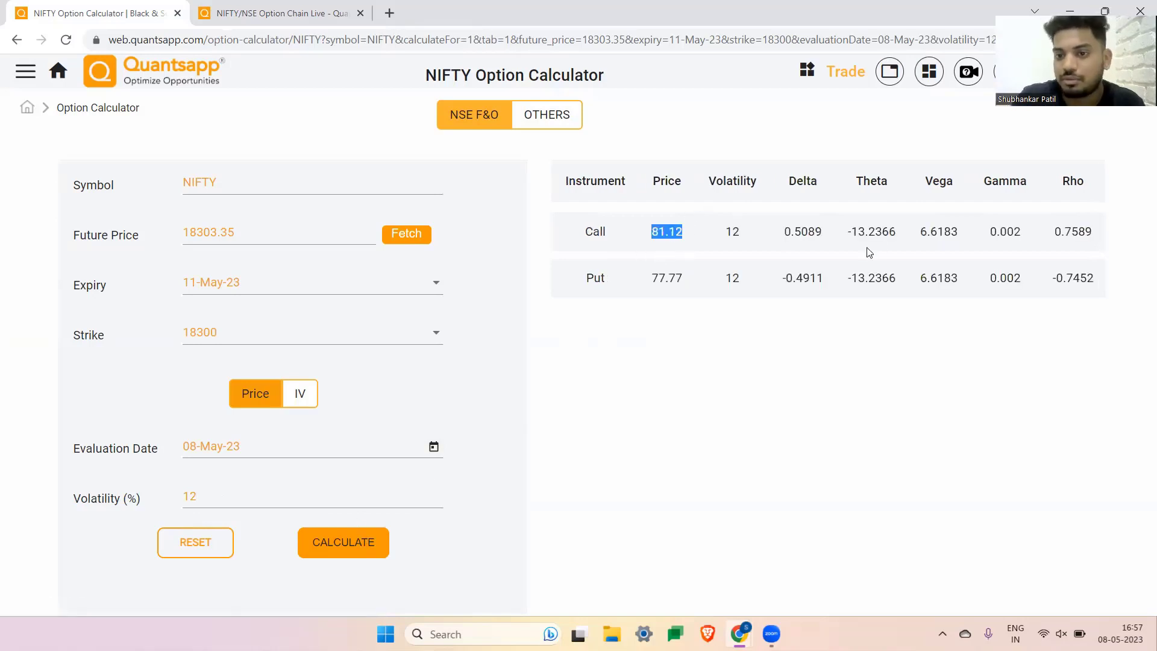